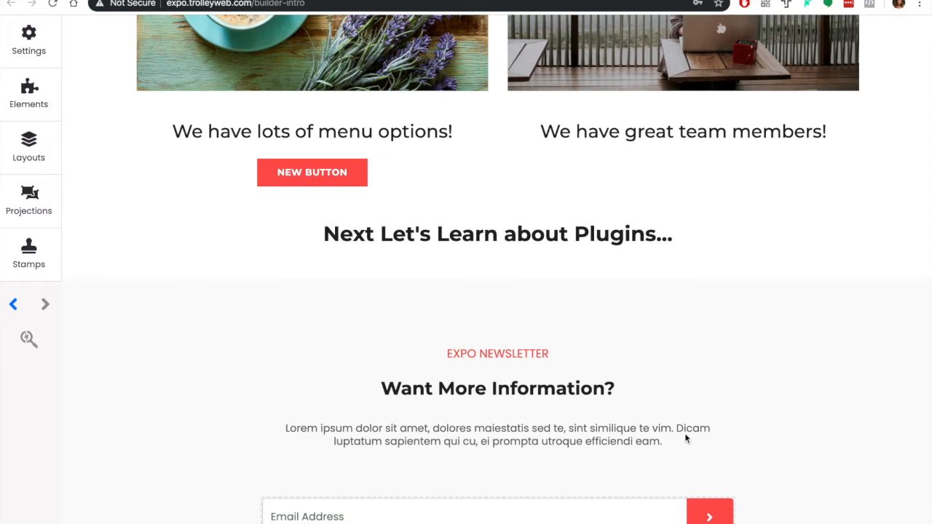
Add a two-column layout below the "Next Let's Learn about Plugins..." heading and delete its second column
{"action": "left_click", "coordinate": [28, 146]}
{"action": "left_click_drag", "start_coordinate": [91, 161], "coordinate": [288, 327]}
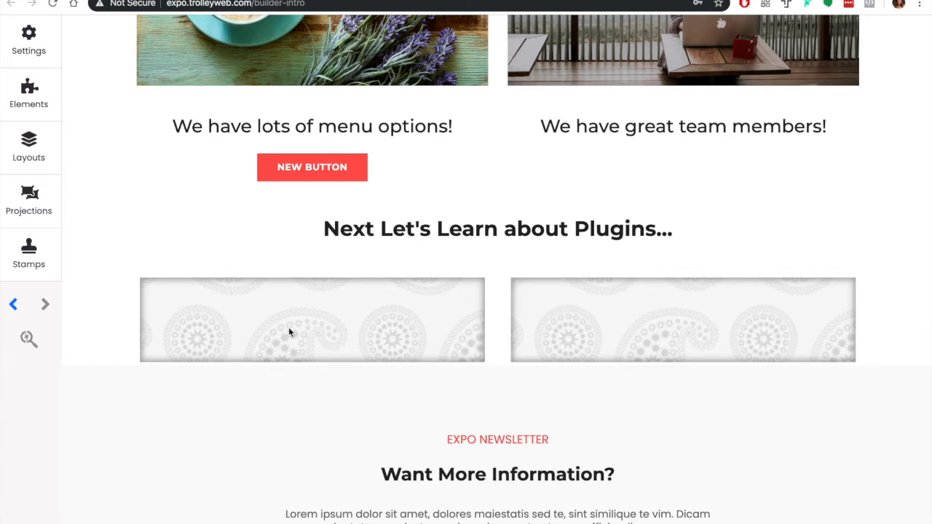
{"action": "mouse_move", "coordinate": [515, 291]}
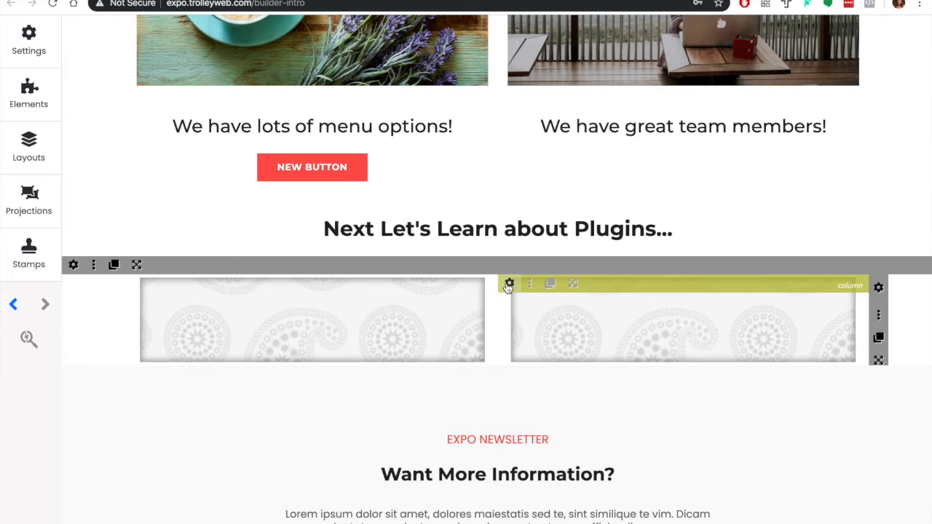
{"action": "left_click", "coordinate": [509, 284]}
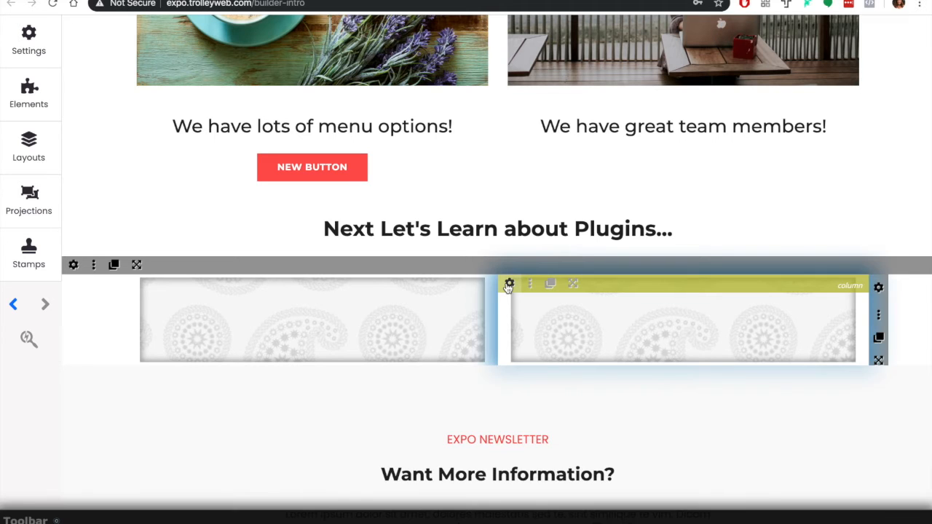
{"action": "left_click", "coordinate": [113, 422]}
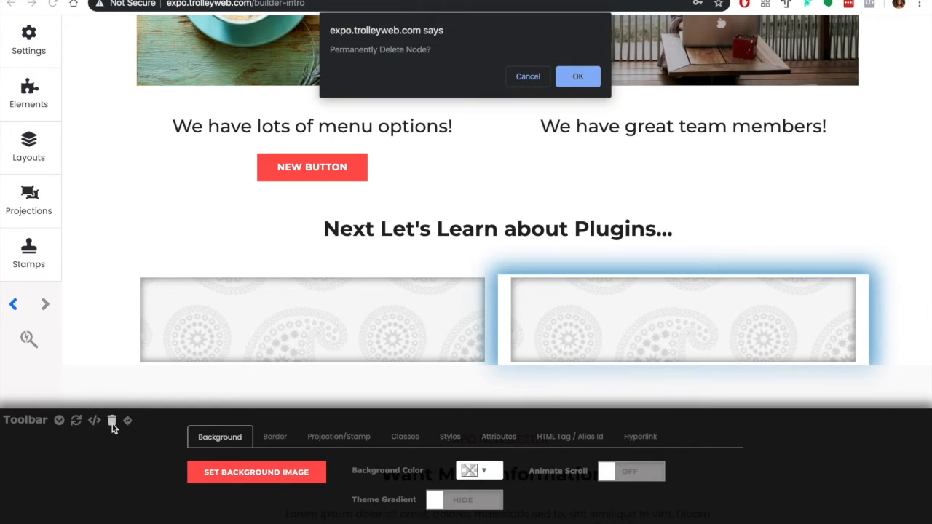
{"action": "key", "text": "Return"}
Place a plugin element in the remaining column and open its template for editing
{"action": "mouse_move", "coordinate": [67, 60]}
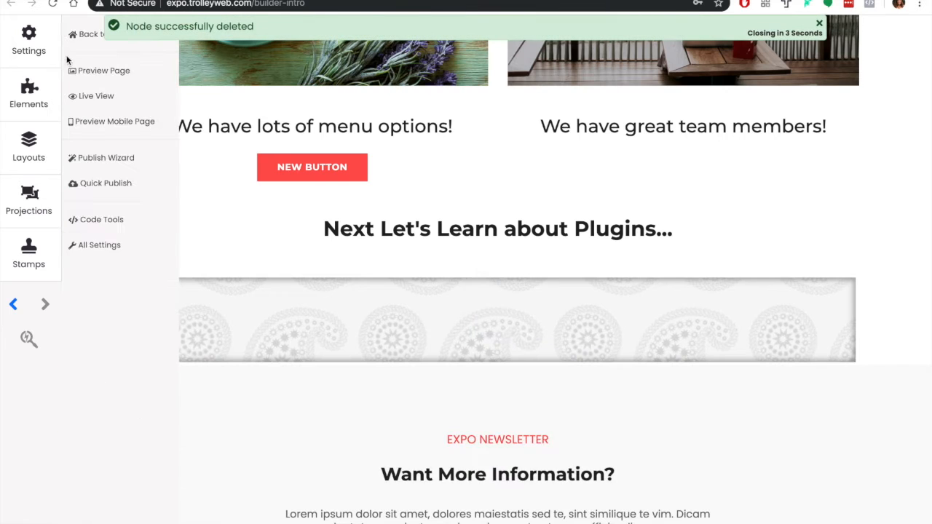
{"action": "mouse_move", "coordinate": [32, 91]}
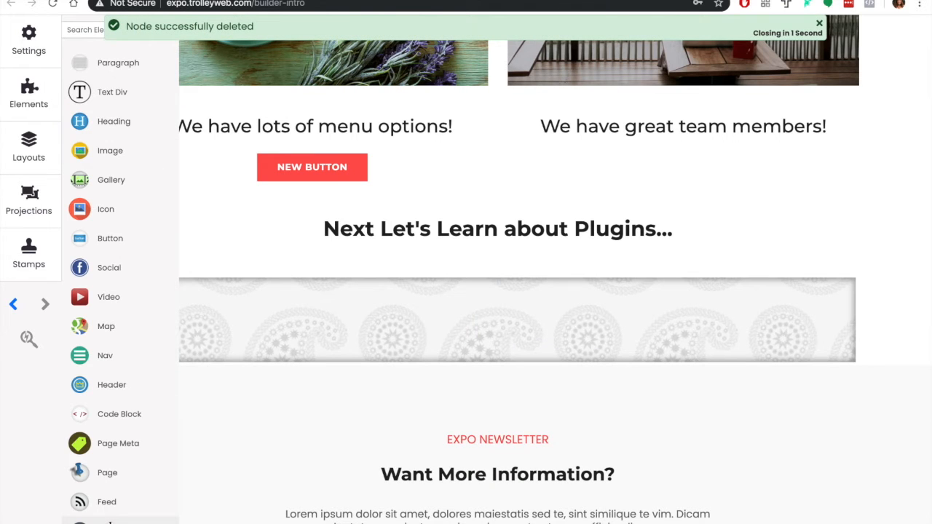
{"action": "left_click_drag", "start_coordinate": [109, 522], "coordinate": [288, 316]}
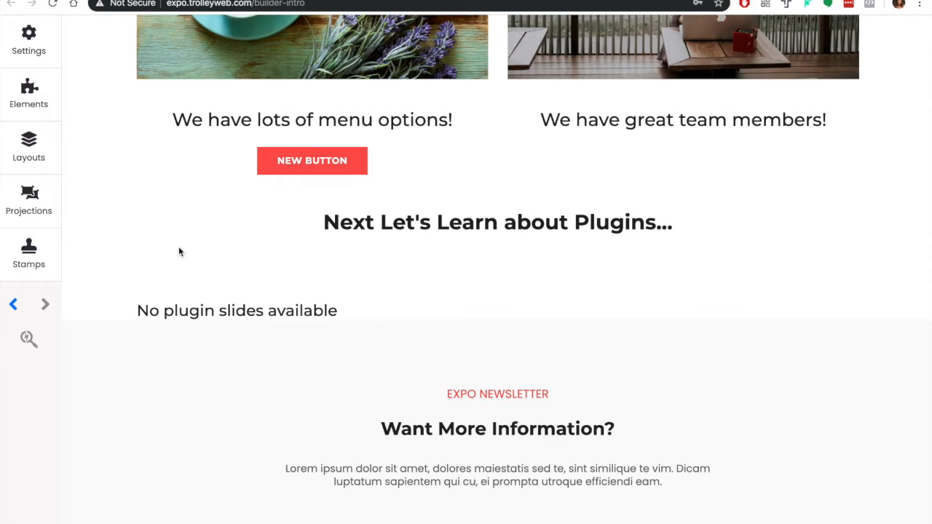
{"action": "mouse_move", "coordinate": [150, 296]}
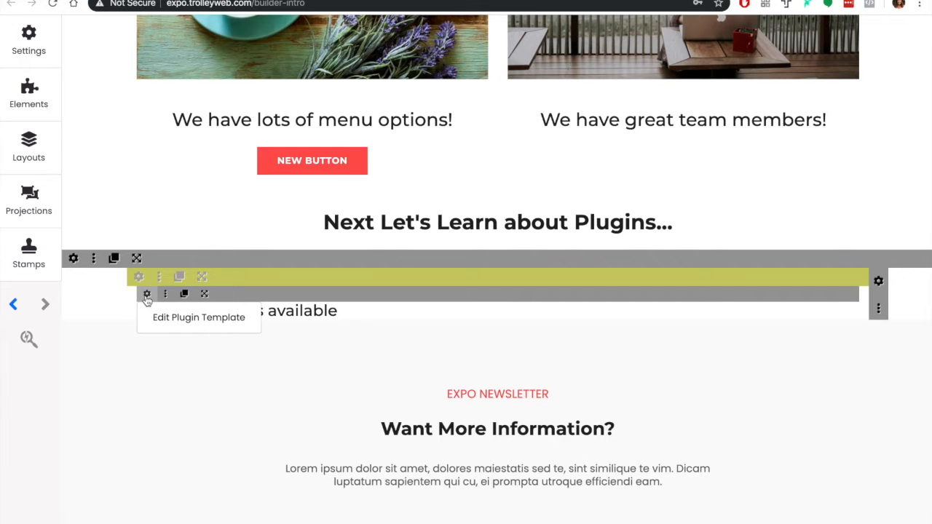
{"action": "left_click", "coordinate": [147, 296]}
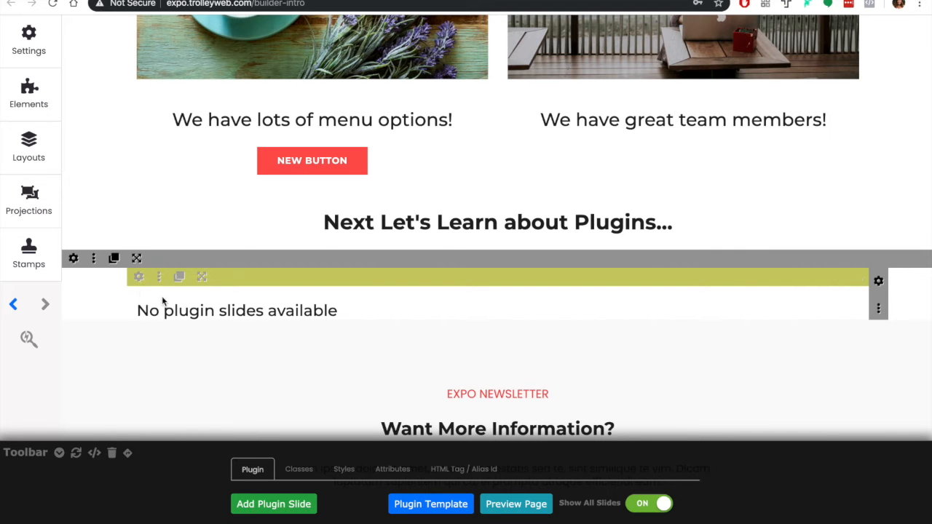
{"action": "left_click", "coordinate": [165, 293]}
{"action": "left_click", "coordinate": [166, 317]}
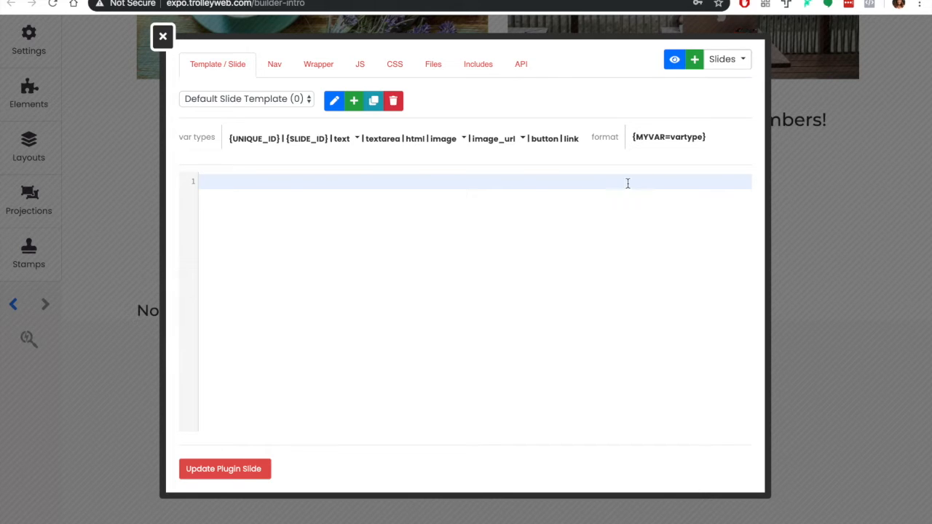
Create the slide template's outer div with class "col-lg-4 col-sm-6 col-10 offset-1 offset-sm-0 slide", its closing tag on a separate line
{"action": "type", "text": "<div class=\"col-lg-4 col-sm-6 col-10 offset-1 offset-sm-0 slide\""}
{"action": "type", "text": "><d"}
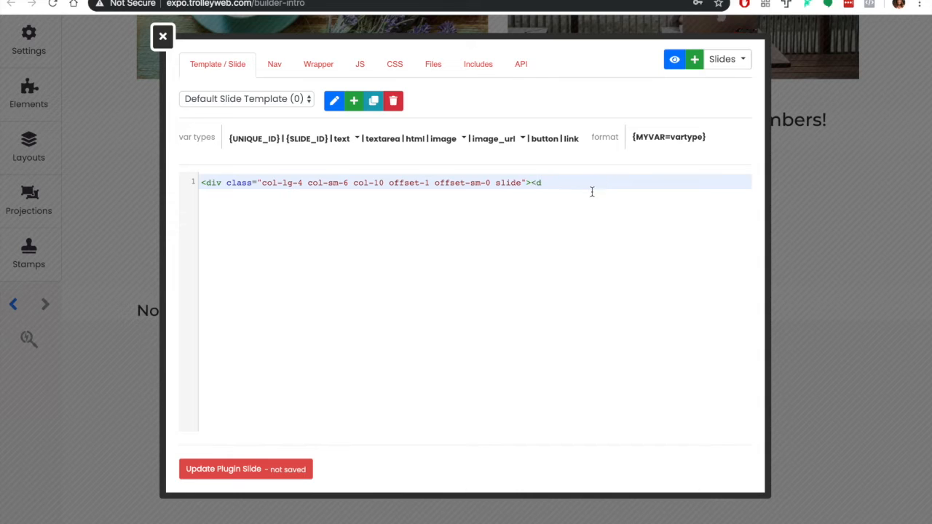
{"action": "type", "text": "iv"}
{"action": "type", "text": ">"}
{"action": "key", "text": "Left"}
{"action": "key", "text": "Left"}
{"action": "key", "text": "Left"}
{"action": "key", "text": "Left"}
{"action": "type", "text": "/"}
{"action": "left_click_drag", "start_coordinate": [595, 182], "coordinate": [561, 182]}
{"action": "key", "text": "BackSpace"}
{"action": "left_click", "coordinate": [530, 183]}
{"action": "key", "text": "Return"}
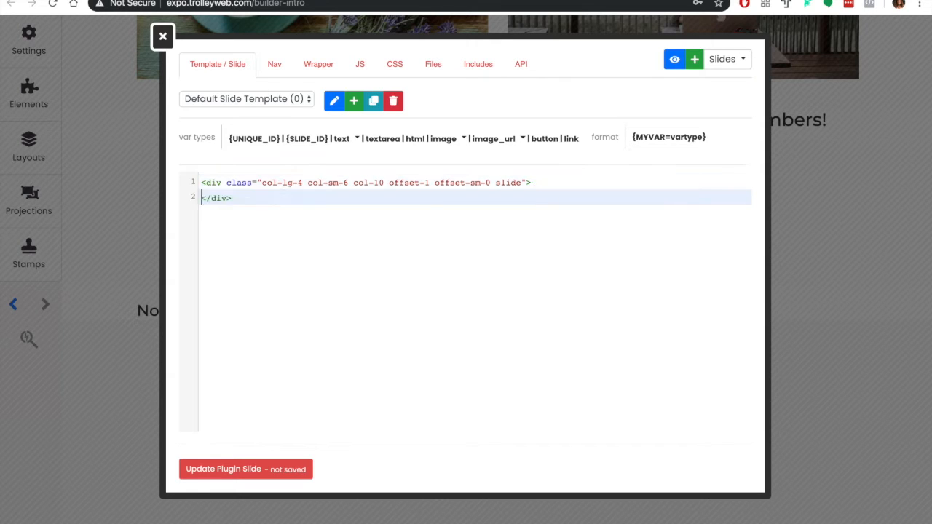
Nest a div with class "card" inside the outer slide div
{"action": "left_click", "coordinate": [541, 182]}
{"action": "key", "text": "Return"}
{"action": "type", "text": "<div class=\"card\""}
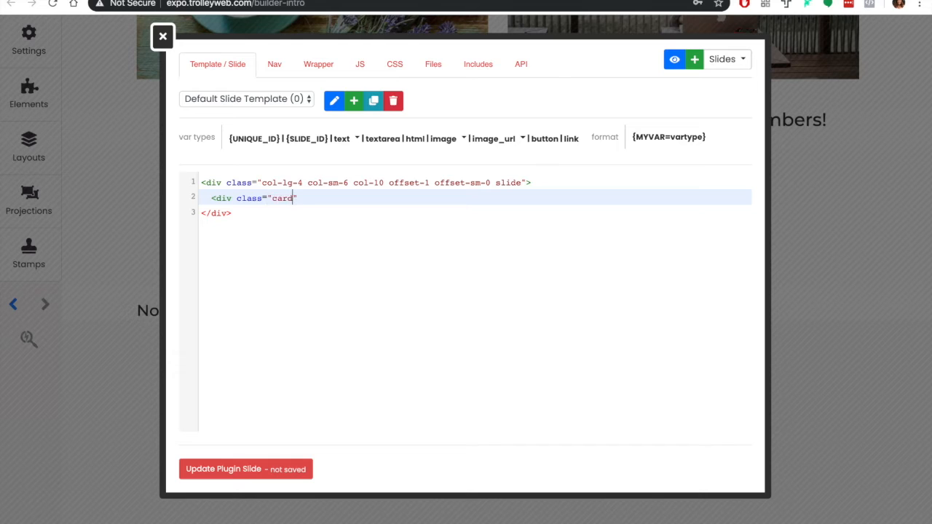
{"action": "type", "text": ">"}
{"action": "key", "text": "Return"}
Nest a div with class "card-body" inside the card div, with its closing tag on a new line
{"action": "left_click", "coordinate": [374, 199]}
{"action": "key", "text": "Return"}
{"action": "type", "text": "<div class=\"card-body\">"}
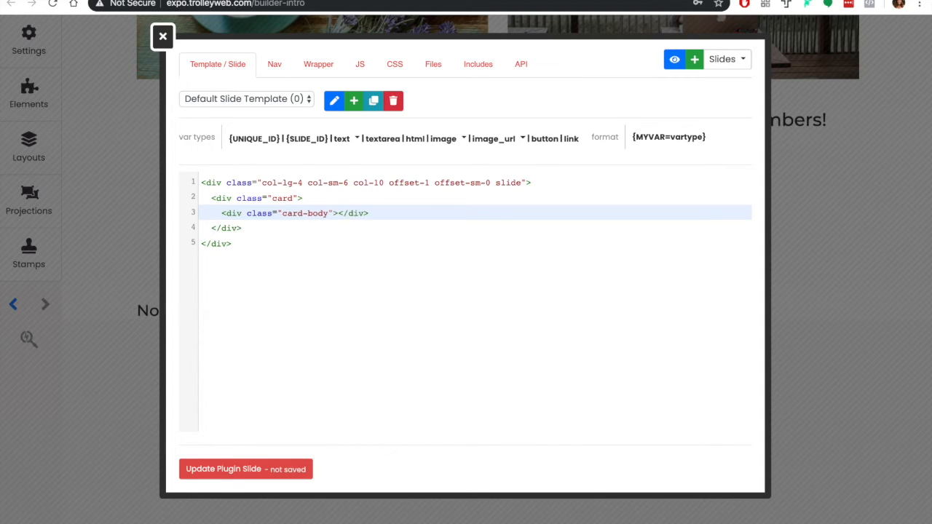
{"action": "key", "text": "Return"}
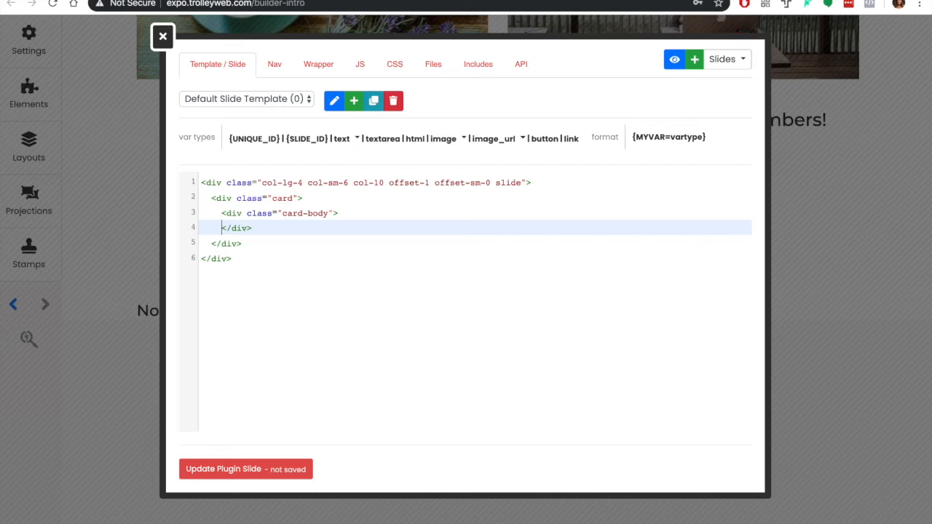
Add an h4 heading with class "card-title" inside the card-body div
{"action": "key", "text": "Return"}
{"action": "type", "text": "<h"}
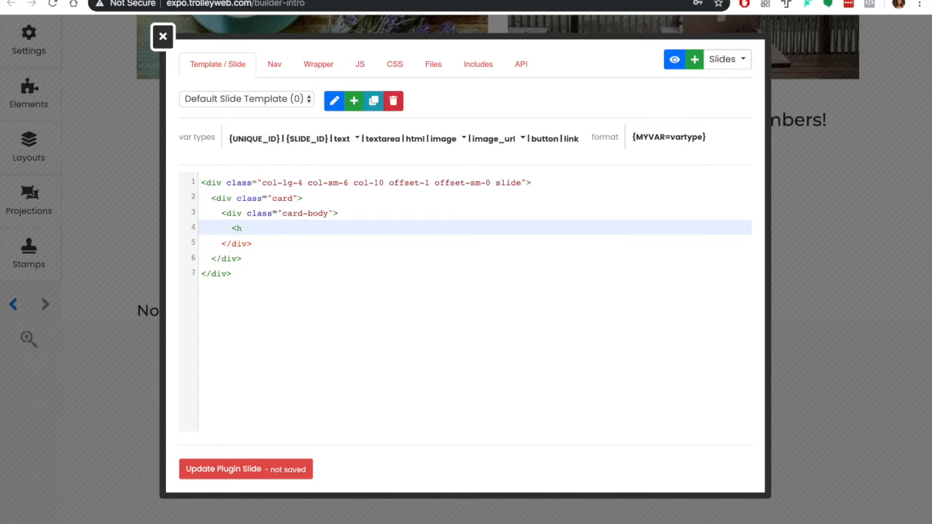
{"action": "type", "text": "4 class=\"card-title\"></h4>"}
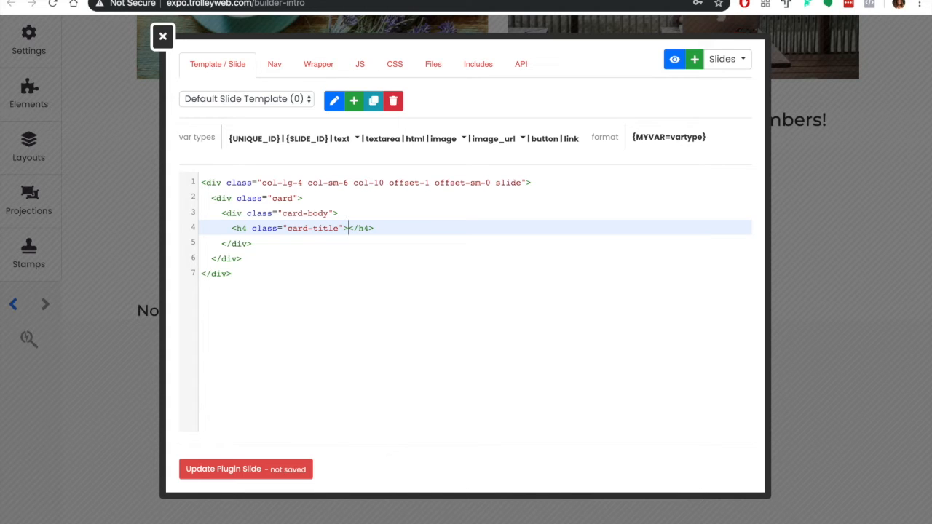
Insert a text variable inside the h4 heading and name it NAME, giving {NAME=text}
{"action": "left_click", "coordinate": [357, 140]}
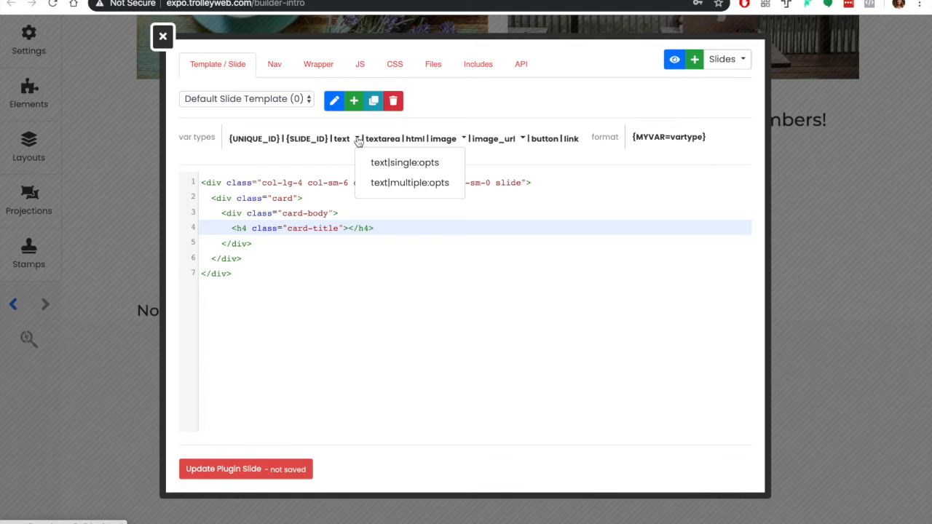
{"action": "left_click", "coordinate": [343, 140]}
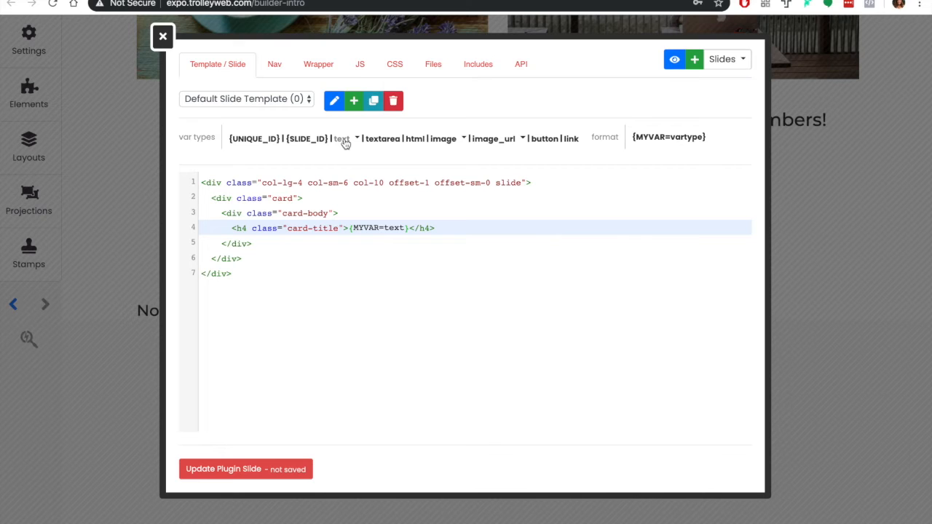
{"action": "left_click_drag", "start_coordinate": [379, 227], "coordinate": [354, 230]}
{"action": "type", "text": "NAME"}
{"action": "left_click", "coordinate": [443, 227]}
{"action": "left_click", "coordinate": [463, 139]}
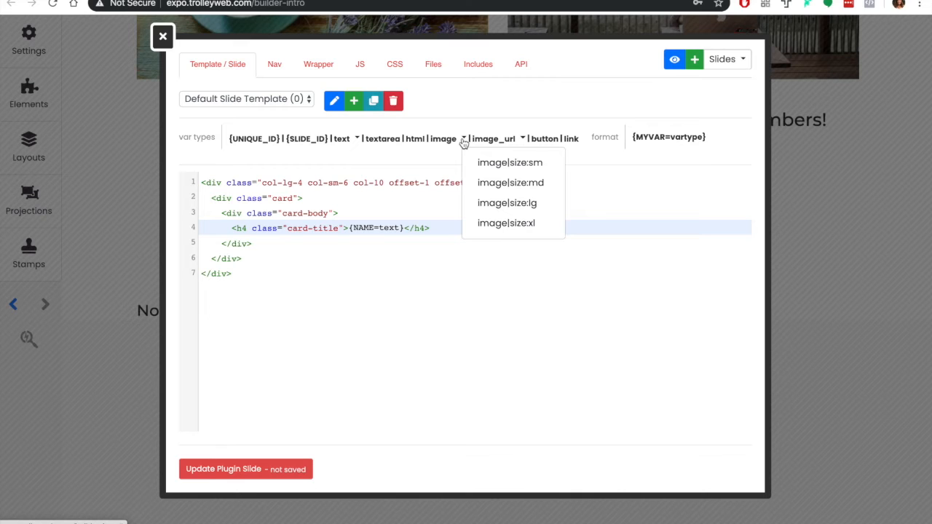
{"action": "left_click", "coordinate": [522, 139]}
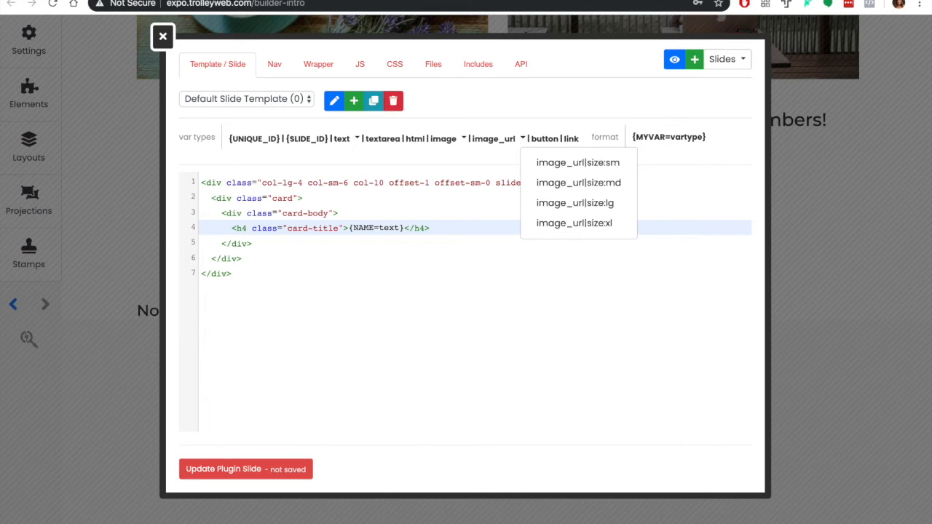
{"action": "left_click", "coordinate": [458, 307]}
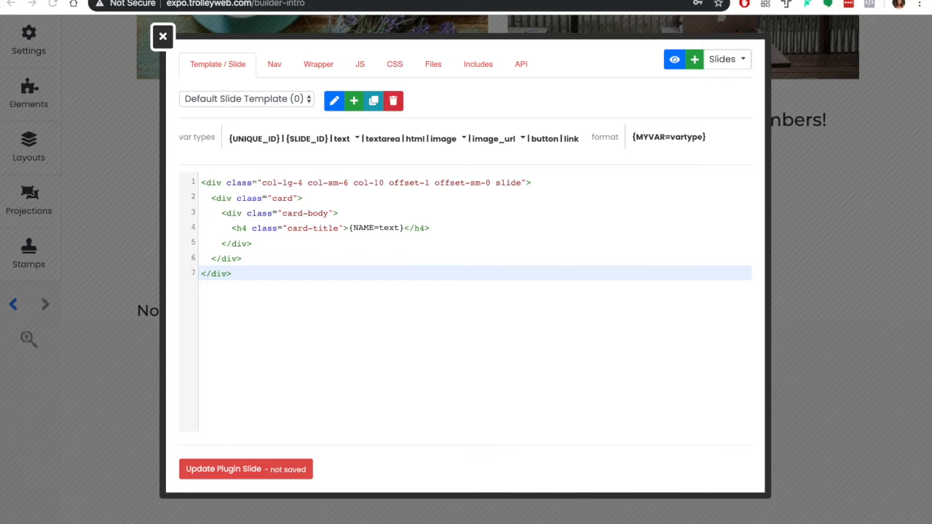
Paste the {DATE=text} heading, five-star "star-group-testimonial" block and {QUOTE=textarea} paragraph below the card title, and save the slide template
{"action": "left_click", "coordinate": [457, 232]}
{"action": "key", "text": "Return"}
{"action": "type", "text": "<h5 class=\"date\">{DATE=text}</h5>       <div class=\"star-group-testimonial\">           <i class=\"lei-icon fas fa-star\"></i>           <i class=\"lei-icon fas fa-star\"></i>           <i class=\"lei-icon fas fa-star\"></i>           <i class=\"lei-icon fas fa-star\"></i>           <i class=\"lei-icon fas fa-star\"></i>       </div>       <p class=\"card-text\">{QUOTE=textarea}</p>"}
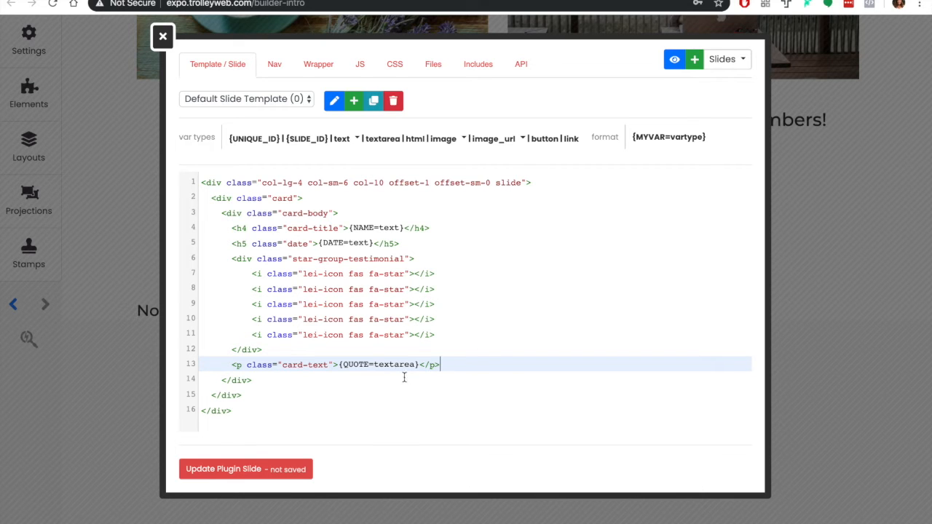
{"action": "left_click_drag", "start_coordinate": [374, 364], "coordinate": [415, 365]}
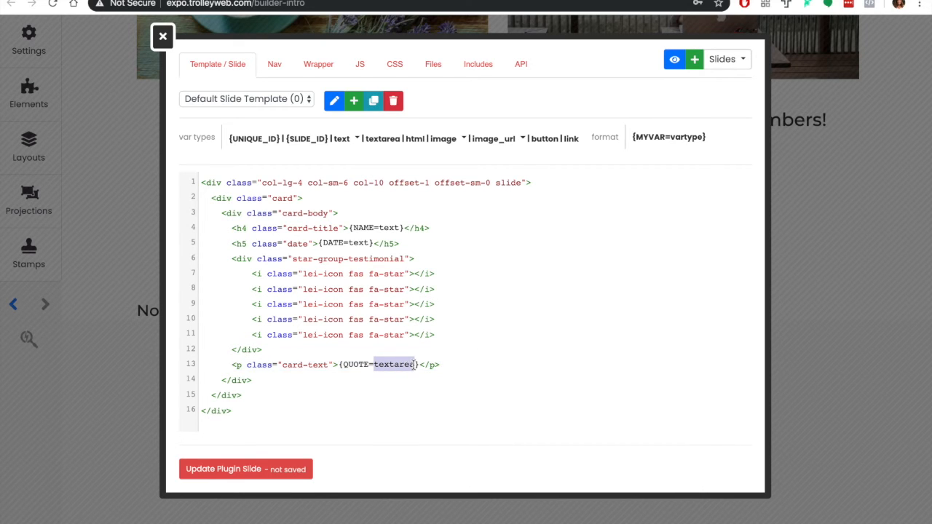
{"action": "left_click", "coordinate": [464, 367]}
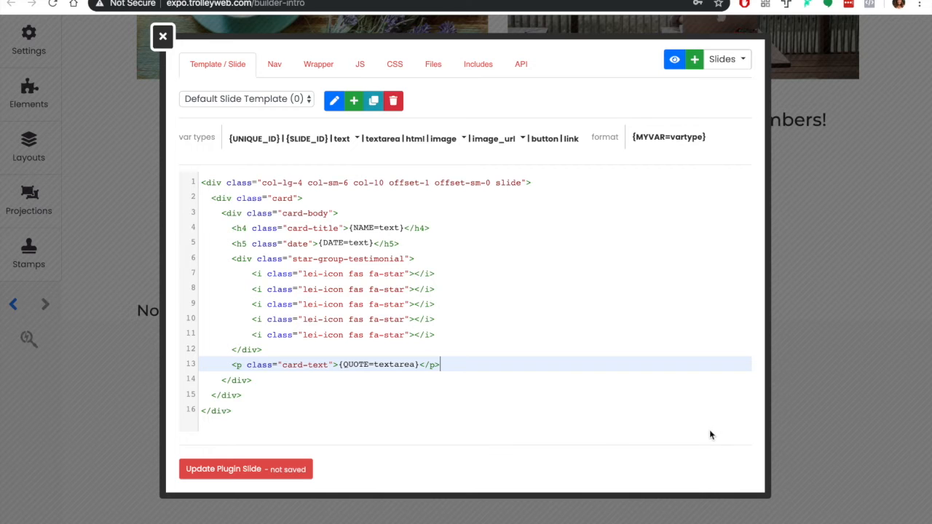
{"action": "left_click", "coordinate": [600, 346]}
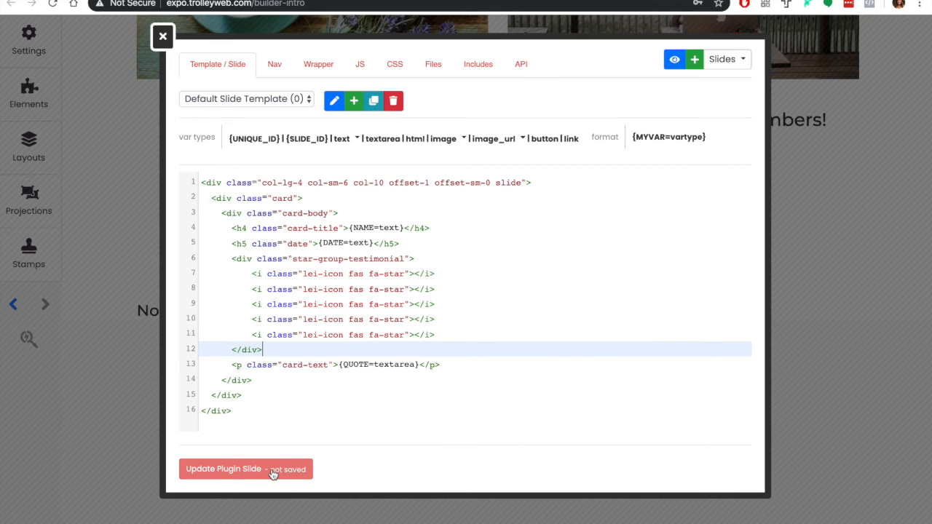
{"action": "left_click", "coordinate": [272, 473]}
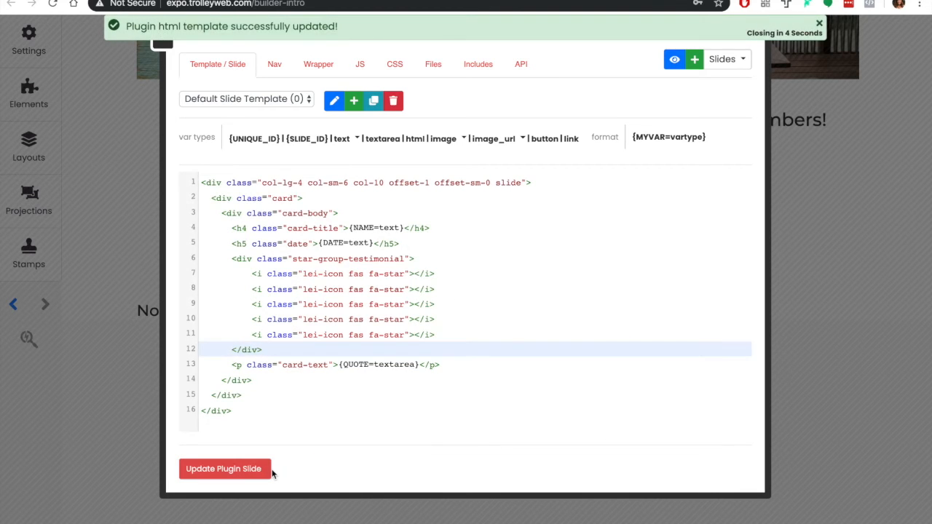
In the plugin wrapper, put {SLIDES} on a separate line and add a div with class "row" above it
{"action": "left_click", "coordinate": [315, 64]}
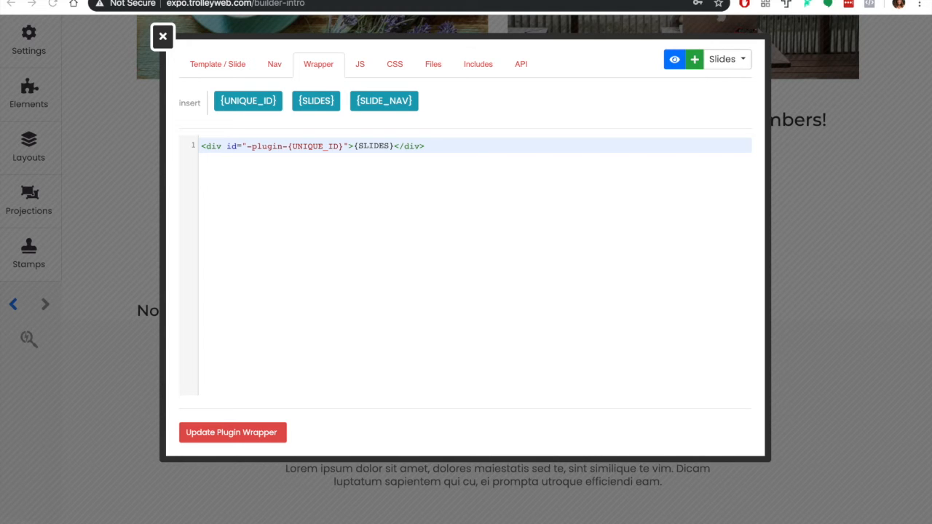
{"action": "left_click", "coordinate": [354, 146]}
{"action": "key", "text": "Return"}
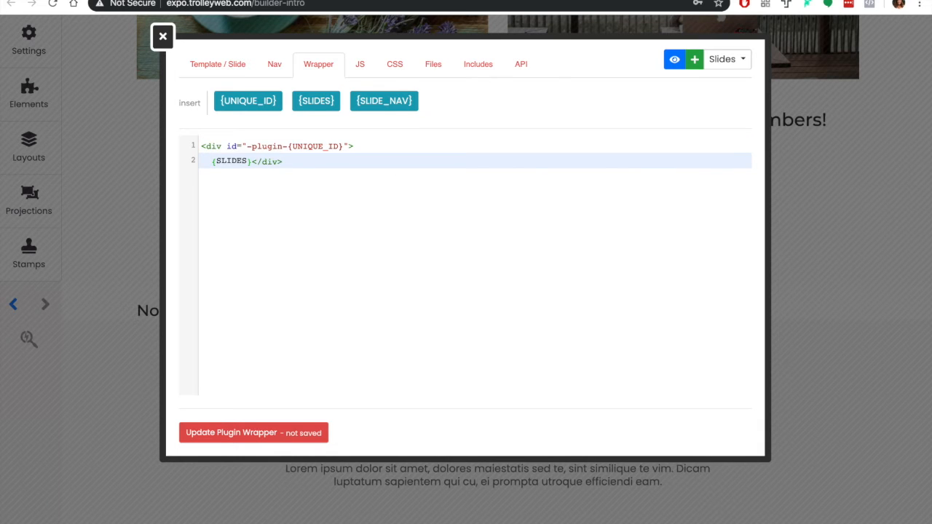
{"action": "key", "text": "Return"}
{"action": "left_click", "coordinate": [284, 161]}
{"action": "type", "text": "<div class"}
{"action": "type", "text": "=\"row\""}
{"action": "type", "text": "."}
{"action": "key", "text": "BackSpace"}
{"action": "type", "text": "></div>"}
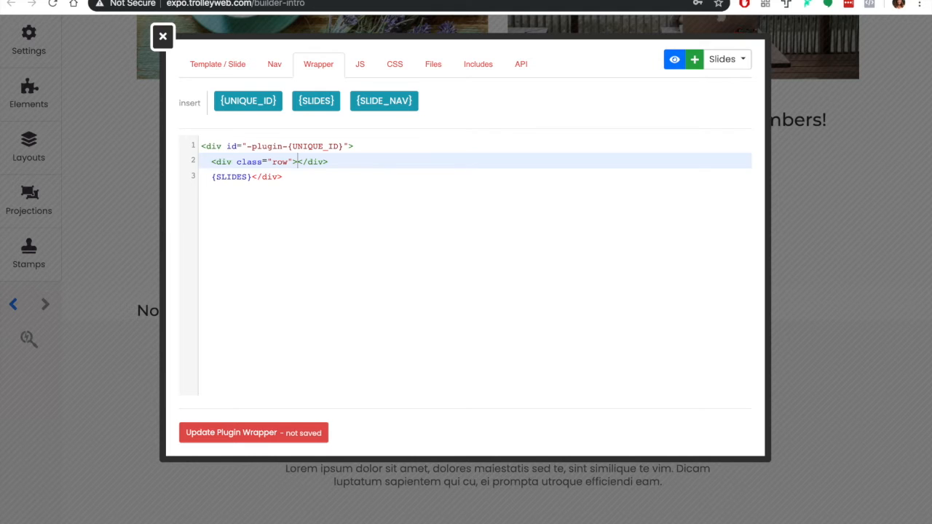
Move {SLIDES} inside the row div and save the plugin wrapper
{"action": "key", "text": "Return"}
{"action": "left_click_drag", "start_coordinate": [250, 193], "coordinate": [211, 195]}
{"action": "key", "text": "ctrl+x"}
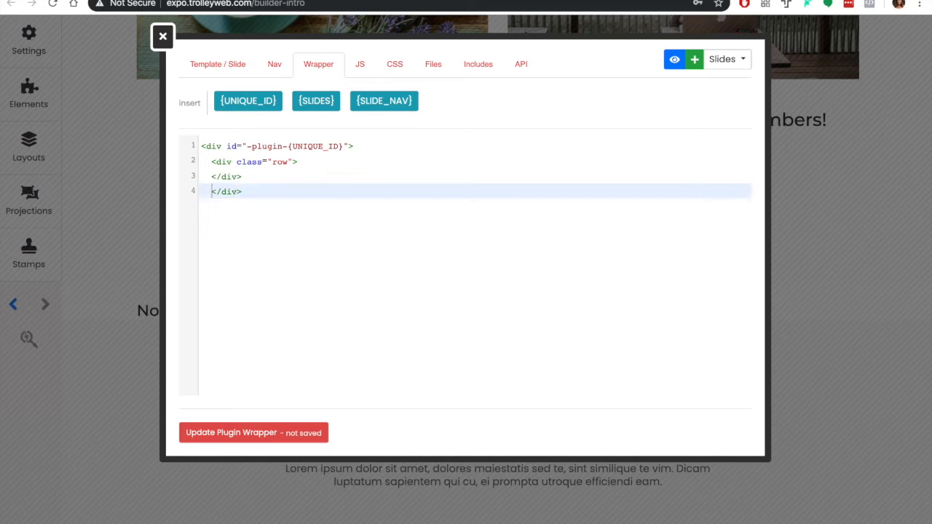
{"action": "left_click", "coordinate": [304, 163]}
{"action": "key", "text": "Return"}
{"action": "key", "text": "ctrl+v"}
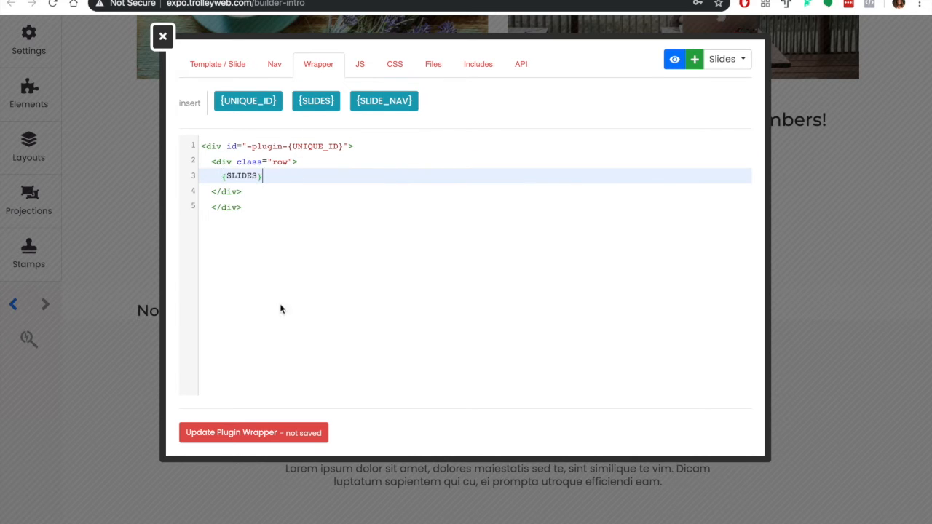
{"action": "left_click", "coordinate": [274, 435]}
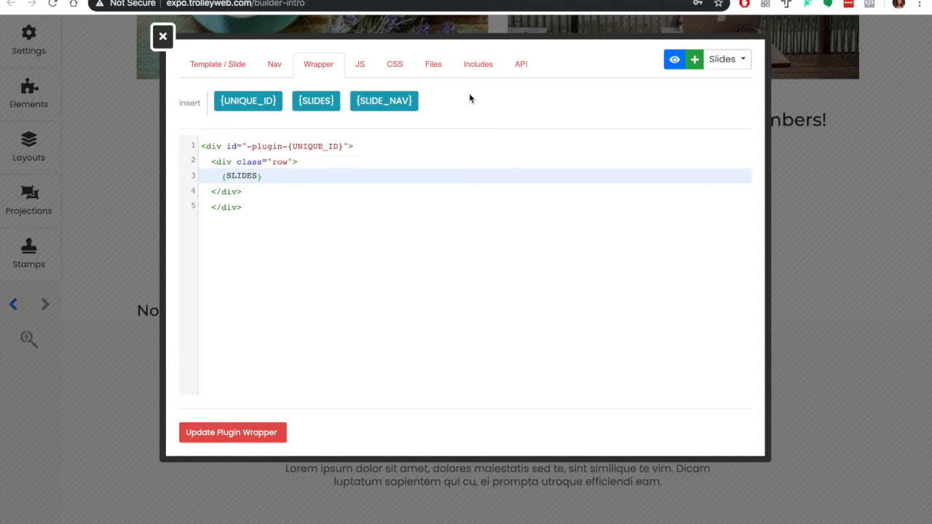
Look through the plugin's JS, CSS, file upload, includes and API settings without editing them
{"action": "left_click", "coordinate": [361, 70]}
{"action": "left_click", "coordinate": [391, 69]}
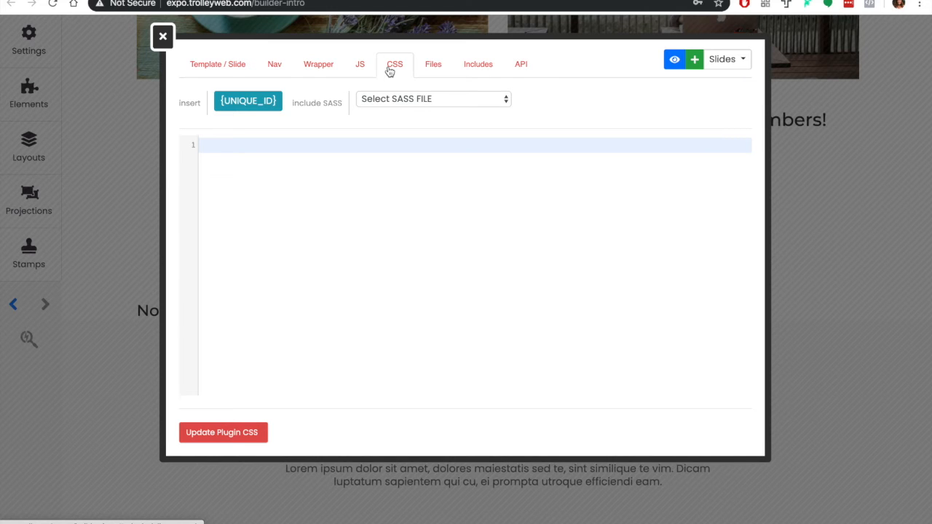
{"action": "left_click", "coordinate": [433, 67]}
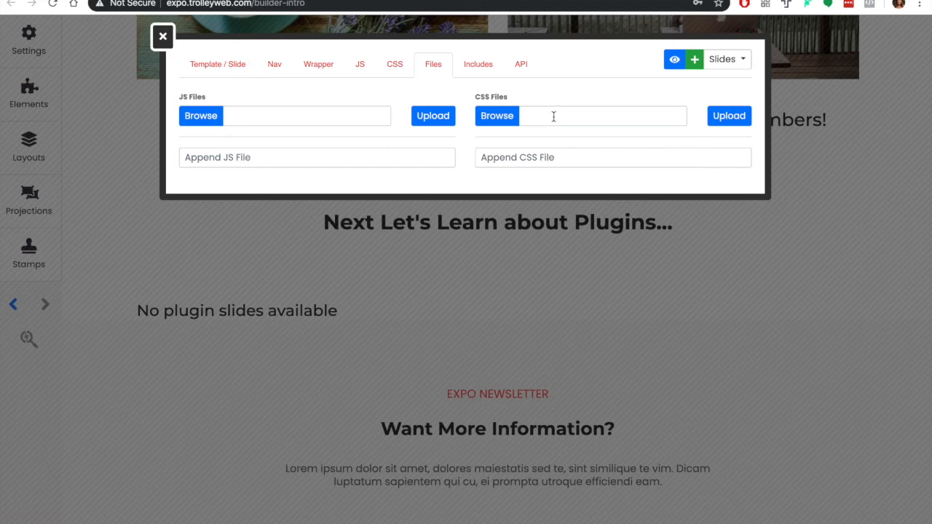
{"action": "left_click", "coordinate": [478, 66]}
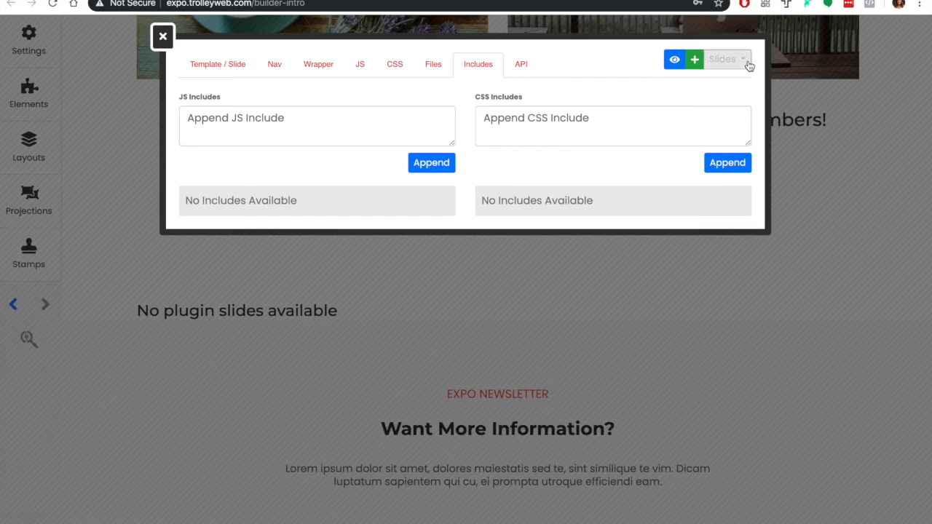
{"action": "left_click", "coordinate": [528, 75]}
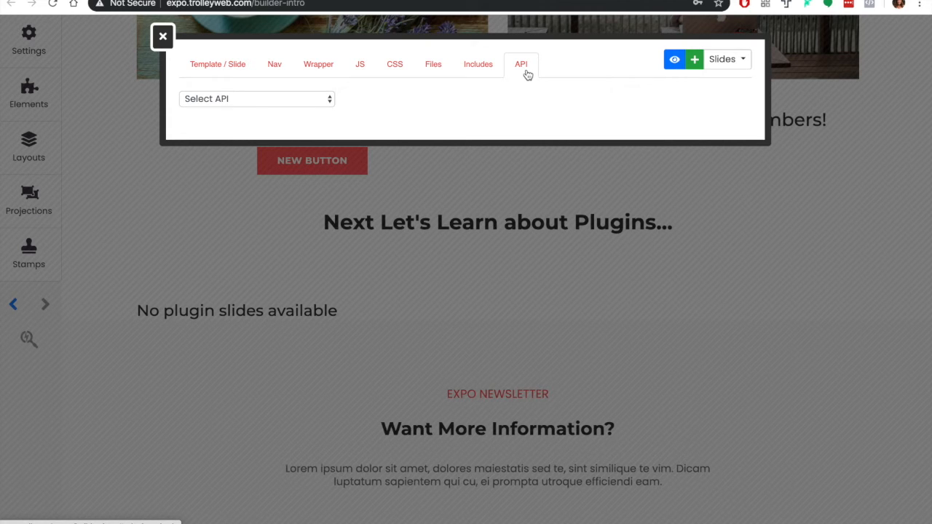
Add a first slide to the plugin, based on the default slide template, and go back to the plugin template
{"action": "left_click", "coordinate": [736, 67]}
{"action": "left_click", "coordinate": [696, 60]}
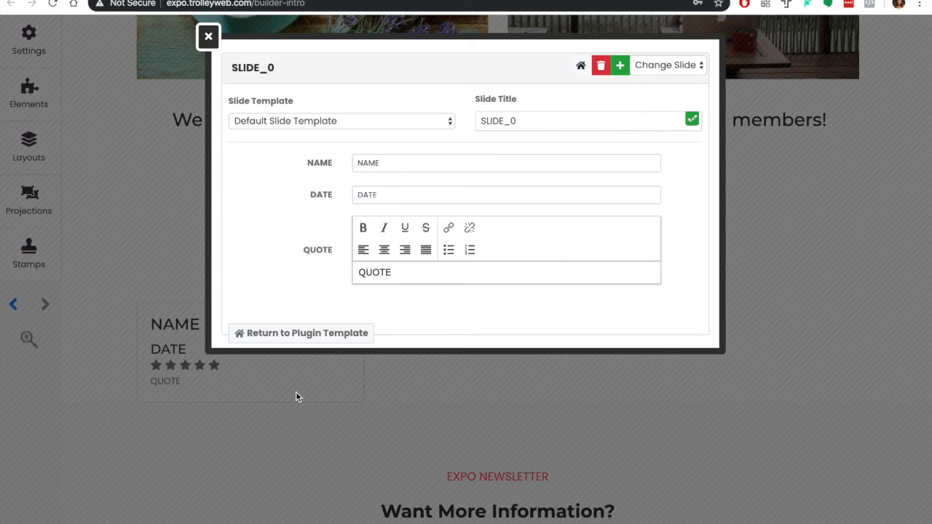
{"action": "left_click", "coordinate": [315, 334]}
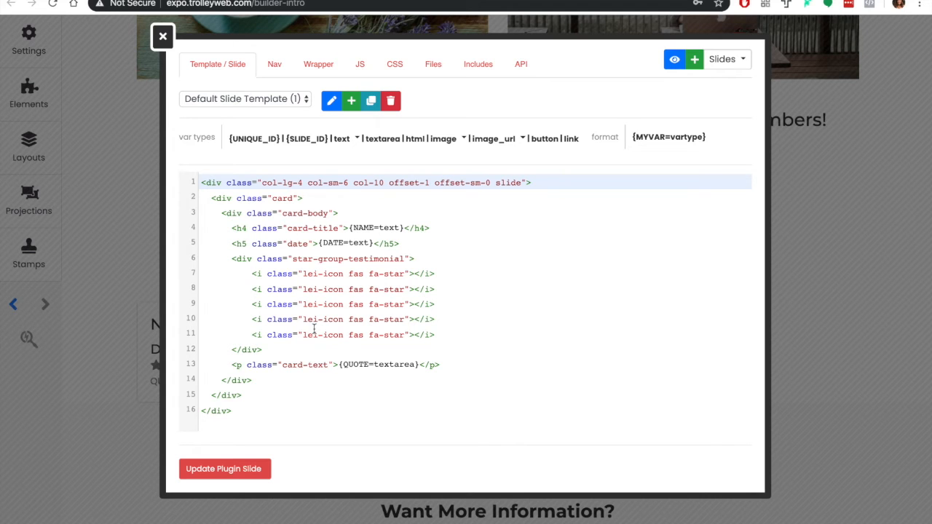
Rename the default slide template to "5 stars" and save the name
{"action": "left_click", "coordinate": [331, 102]}
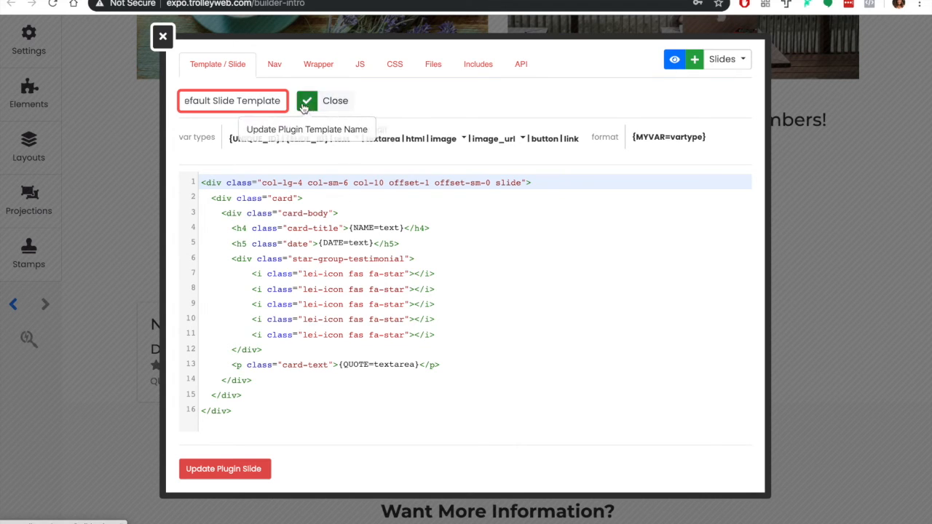
{"action": "triple_click", "coordinate": [281, 101]}
{"action": "type", "text": "5 start"}
{"action": "key", "text": "BackSpace"}
{"action": "type", "text": "s"}
{"action": "left_click", "coordinate": [305, 101]}
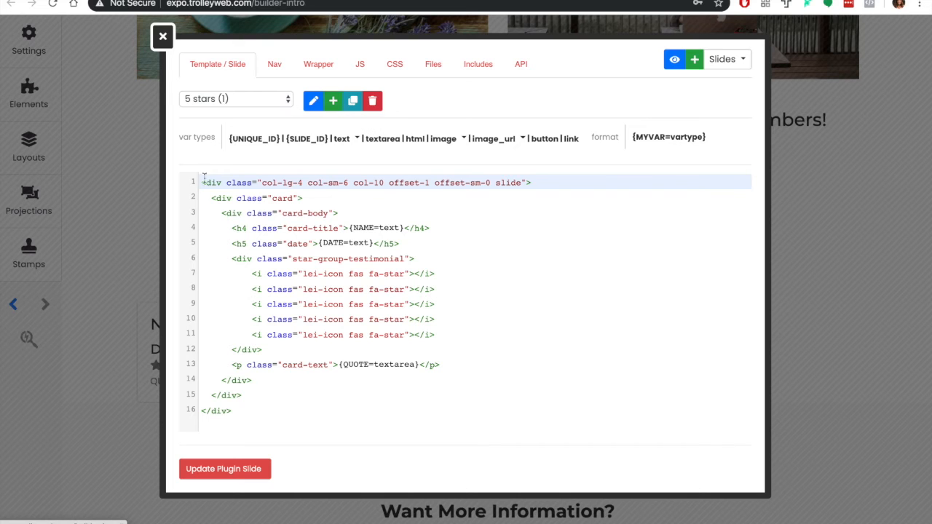
Create a new slide template, copy the whole 5 stars code into it and delete the fifth "fa-star" icon line
{"action": "left_click_drag", "start_coordinate": [202, 182], "coordinate": [263, 410]}
{"action": "key", "text": "ctrl+c"}
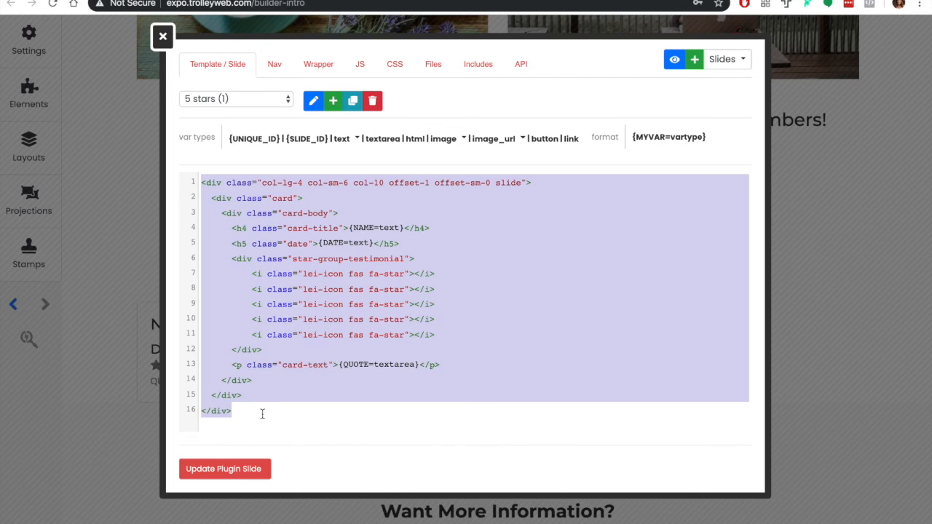
{"action": "left_click", "coordinate": [333, 102]}
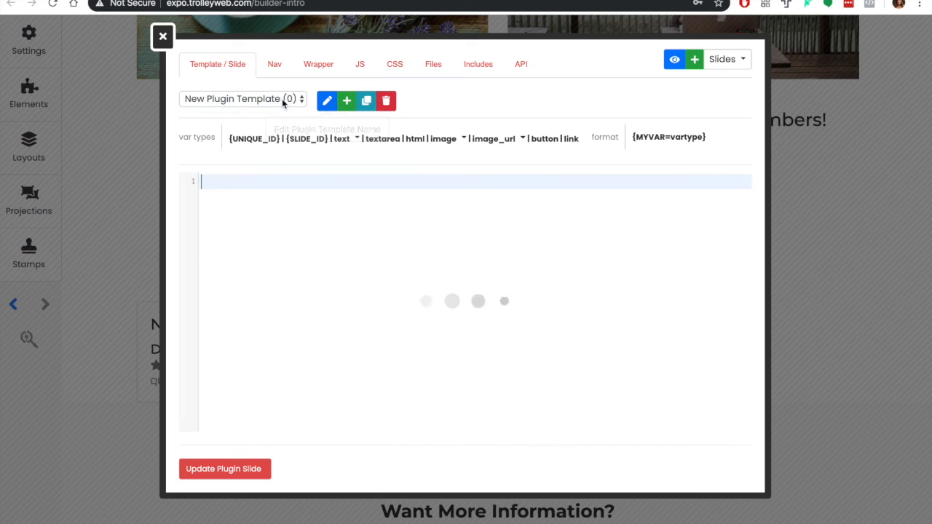
{"action": "left_click", "coordinate": [251, 224]}
{"action": "key", "text": "ctrl+v"}
{"action": "left_click_drag", "start_coordinate": [448, 335], "coordinate": [198, 334]}
{"action": "key", "text": "BackSpace"}
{"action": "key", "text": "BackSpace"}
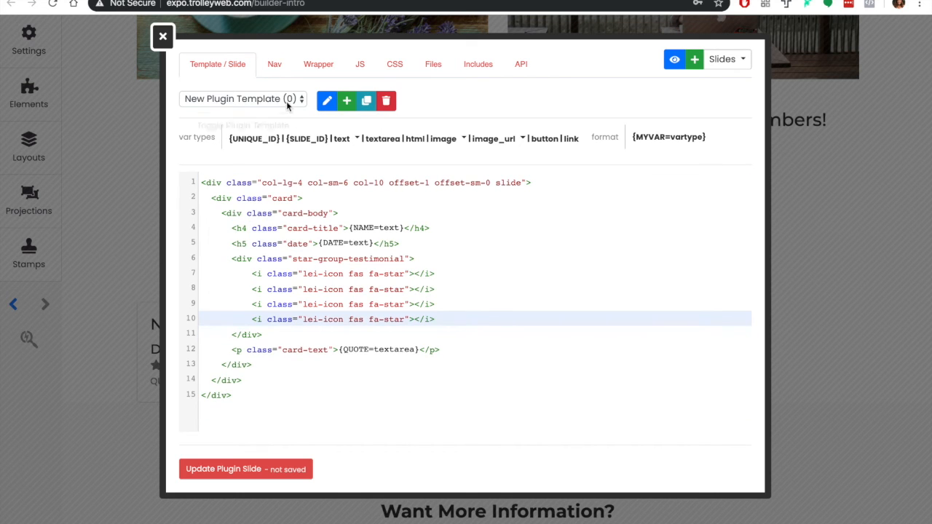
Rename the new slide template to "4 stars", save the name and check the list of slide templates
{"action": "left_click", "coordinate": [327, 101]}
{"action": "left_click_drag", "start_coordinate": [282, 100], "coordinate": [185, 101]}
{"action": "type", "text": "4 stars"}
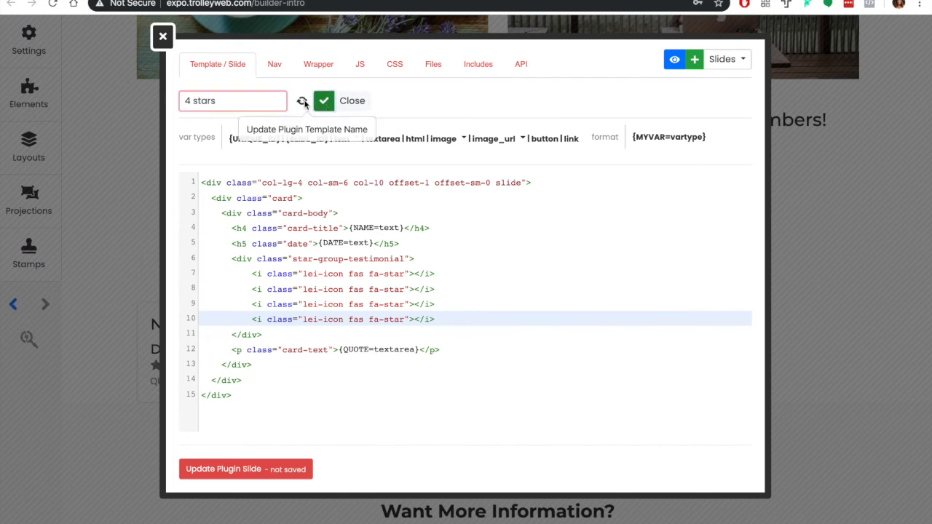
{"action": "left_click", "coordinate": [302, 102]}
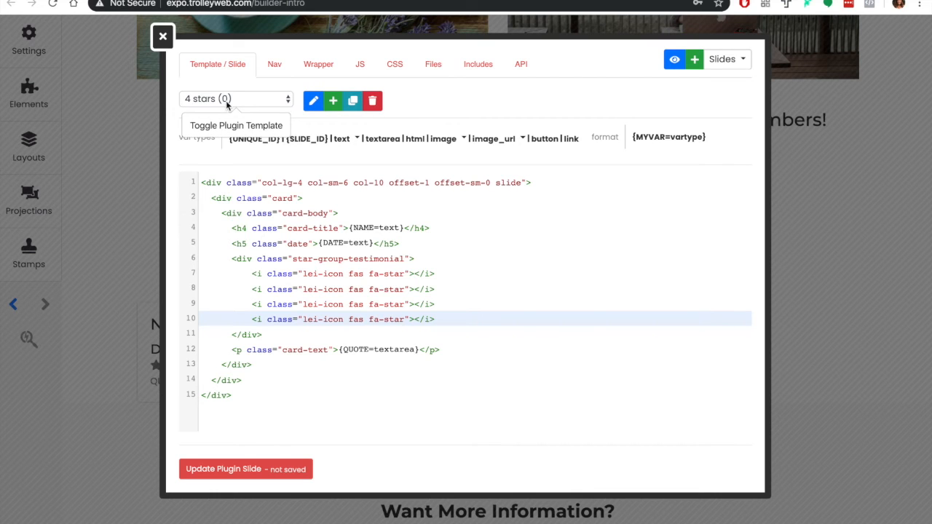
{"action": "left_click", "coordinate": [249, 101]}
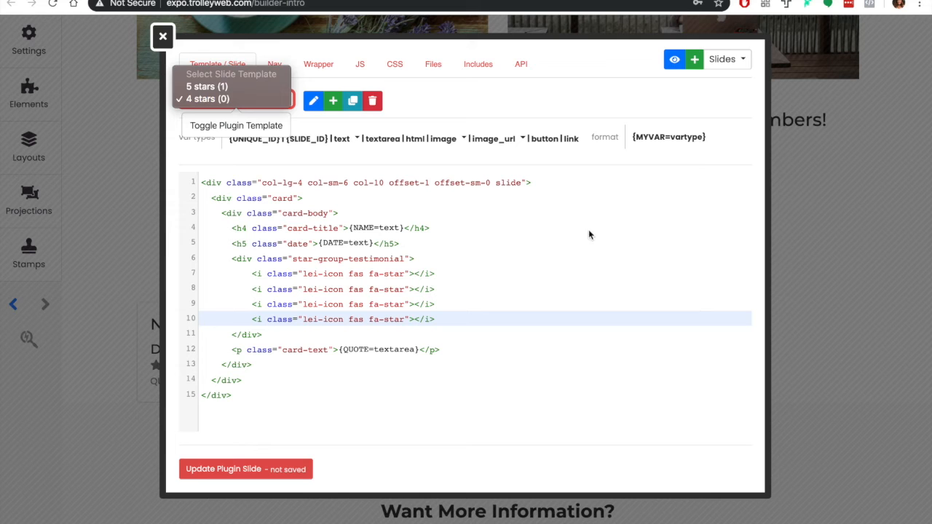
{"action": "left_click", "coordinate": [723, 102]}
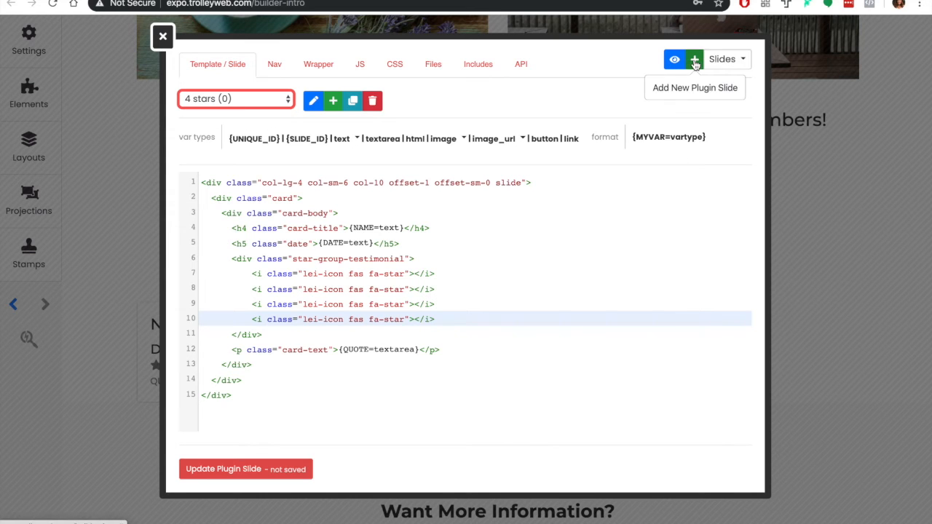
Open the first slide, enter the first reviewer's full name as both NAME and slide title, and save the title
{"action": "left_click", "coordinate": [723, 58]}
{"action": "left_click", "coordinate": [699, 85]}
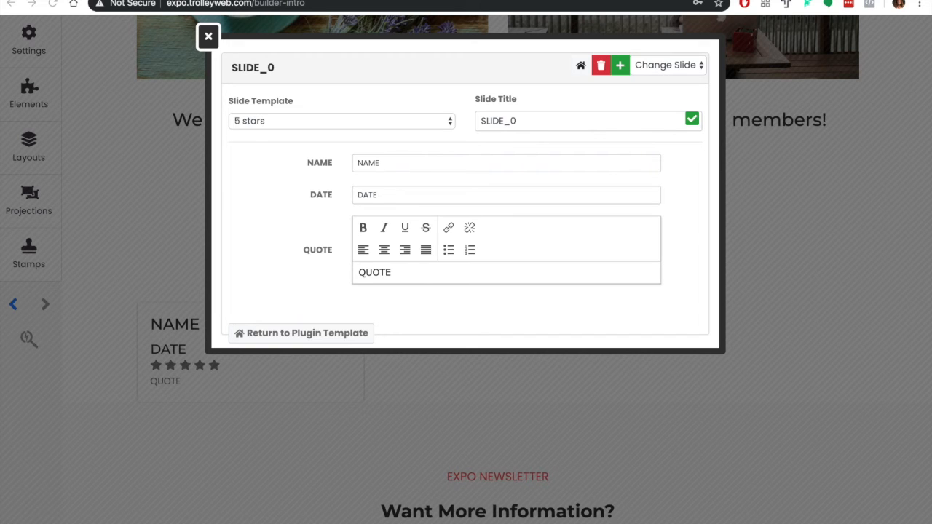
{"action": "left_click", "coordinate": [424, 156]}
{"action": "left_click", "coordinate": [501, 124]}
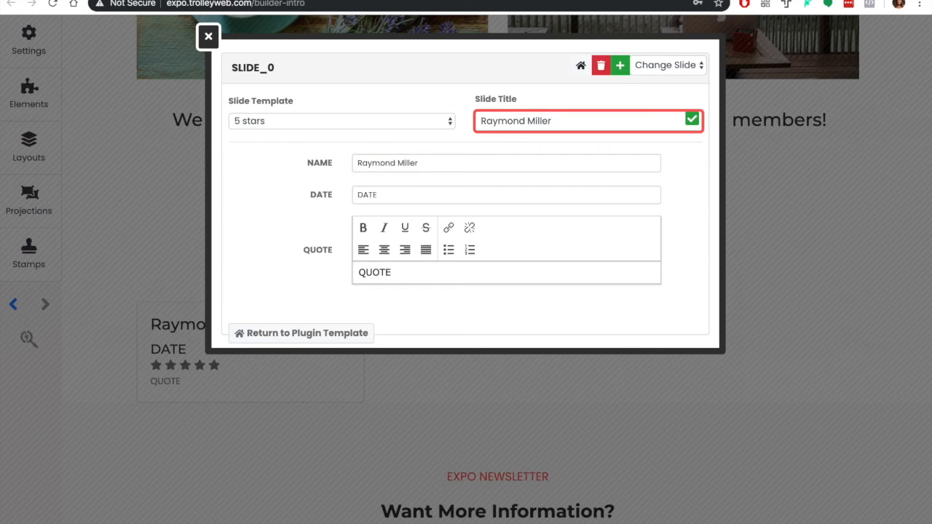
{"action": "left_click", "coordinate": [691, 118]}
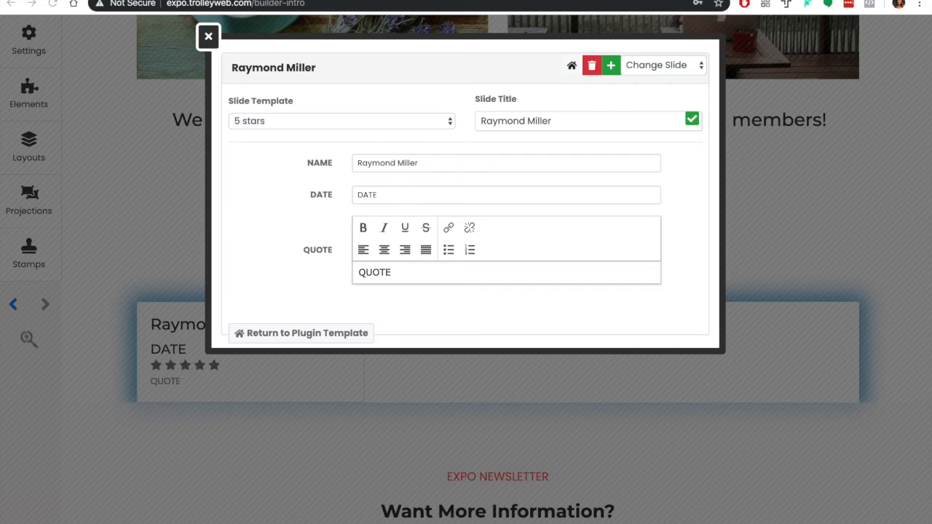
Set the first slide's date to October 28, 2020, replace its quote with the realtor's testimonial, and save
{"action": "left_click", "coordinate": [519, 195]}
{"action": "type", "text": "October 28, 2020"}
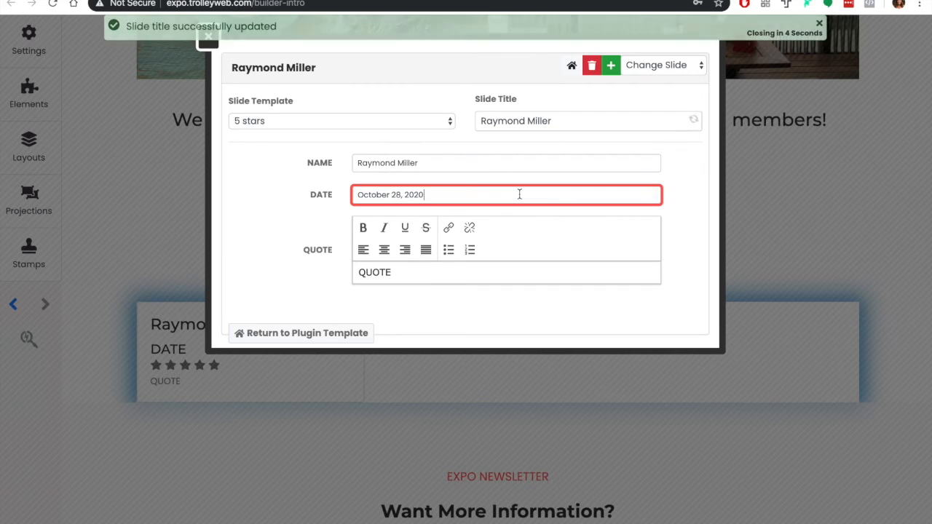
{"action": "left_click", "coordinate": [650, 194]}
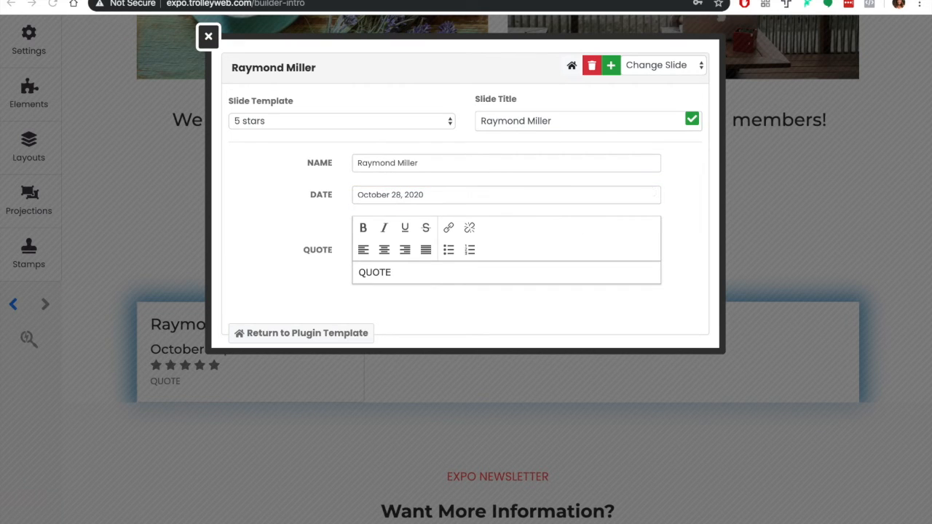
{"action": "double_click", "coordinate": [449, 273]}
{"action": "type", "text": "\"I am a realtor, so I understand the importance of professionalism. I have used Izzy for over 20 years now. He still today as he has from day one gives superb service. I recommend him wholeheartedly.\""}
{"action": "left_click", "coordinate": [692, 120]}
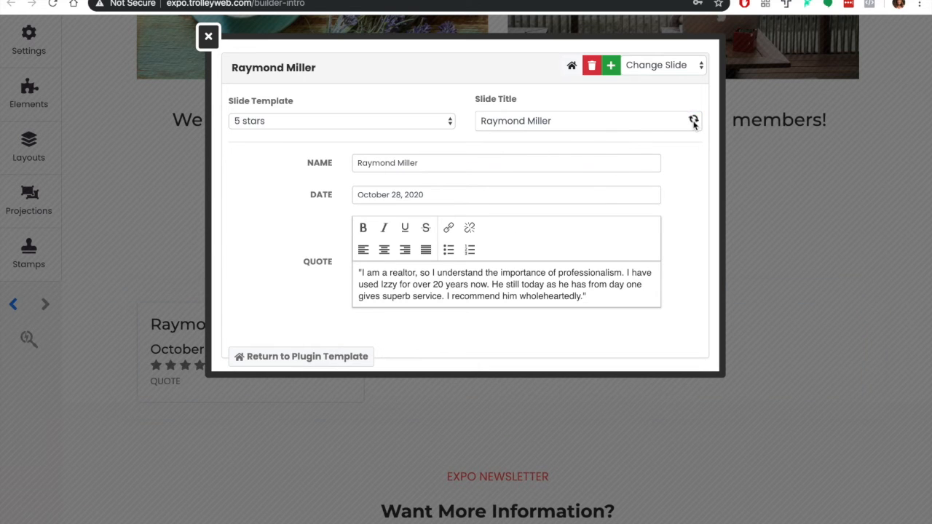
Add a second slide and switch its slide template to "4 stars", accepting the reset of its variables
{"action": "left_click", "coordinate": [612, 66]}
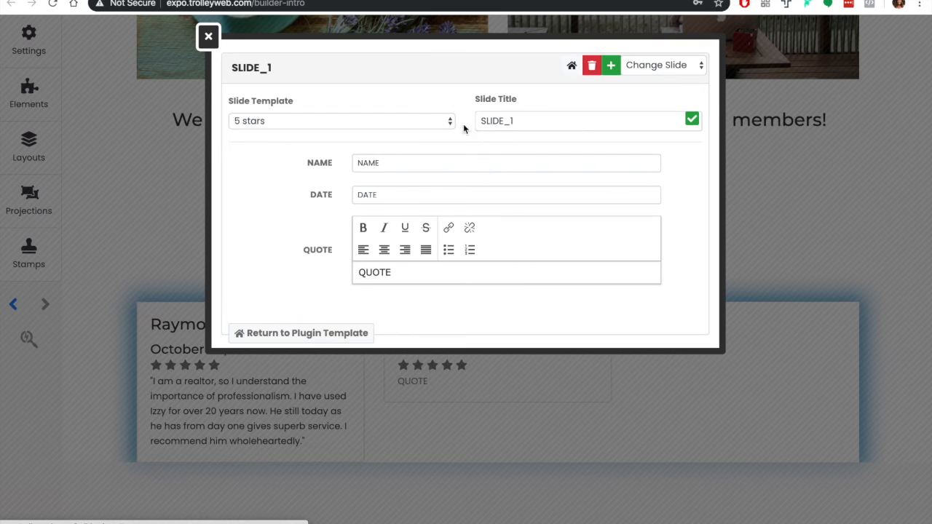
{"action": "left_click", "coordinate": [424, 122]}
{"action": "left_click", "coordinate": [424, 136]}
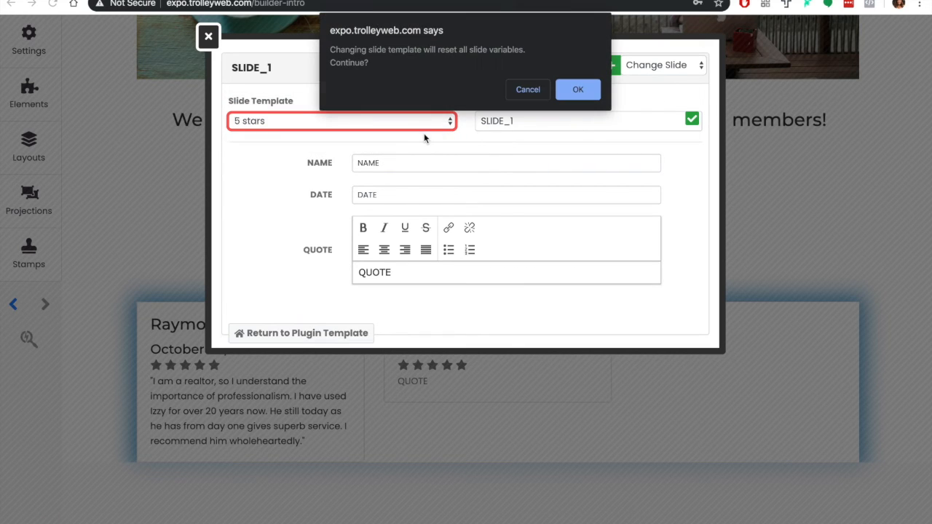
{"action": "left_click", "coordinate": [577, 89]}
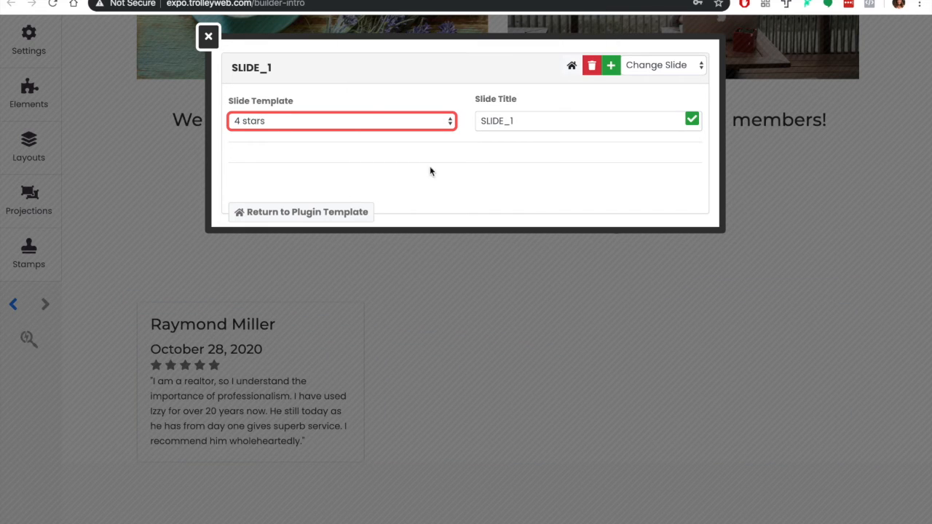
Copy the 5 stars code into the empty 4 stars template, delete the fifth "fa-star" line and save the template
{"action": "left_click", "coordinate": [338, 211]}
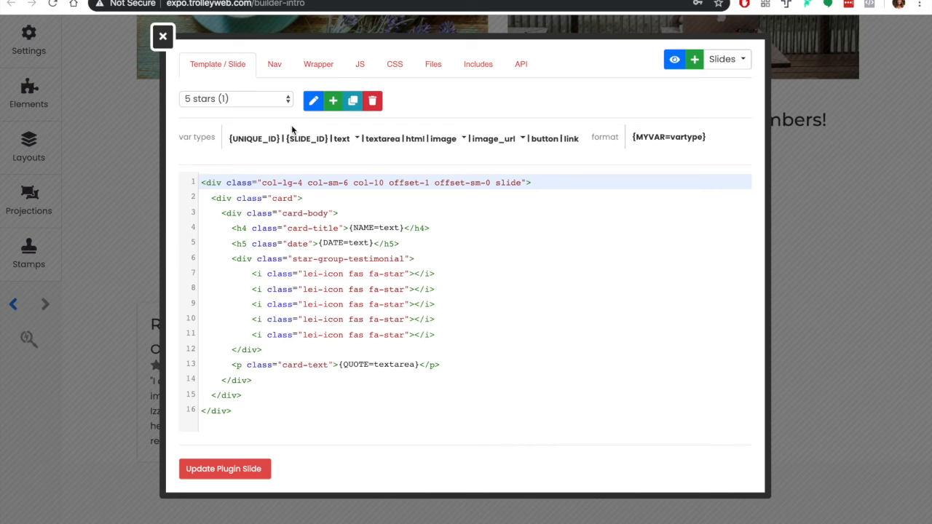
{"action": "left_click_drag", "start_coordinate": [238, 414], "coordinate": [194, 178]}
{"action": "left_click", "coordinate": [270, 97]}
{"action": "left_click", "coordinate": [269, 113]}
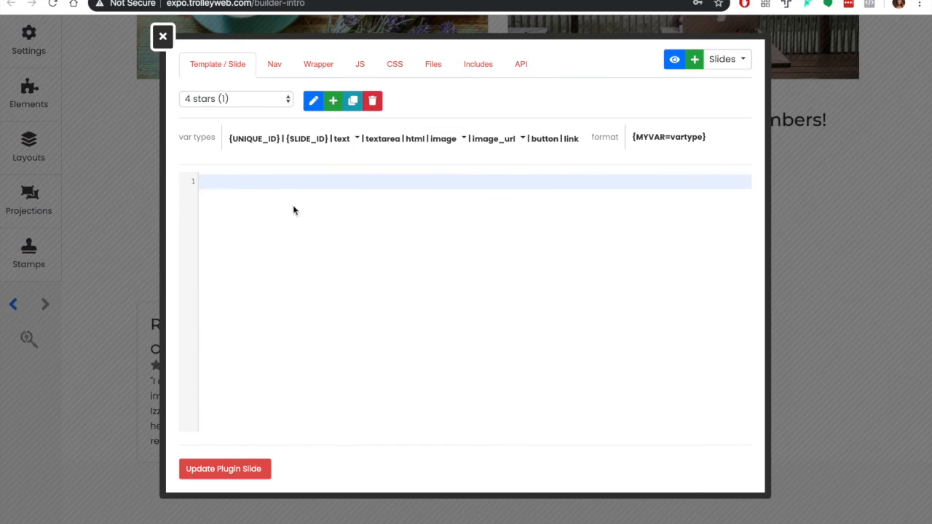
{"action": "left_click_drag", "start_coordinate": [452, 334], "coordinate": [235, 332]}
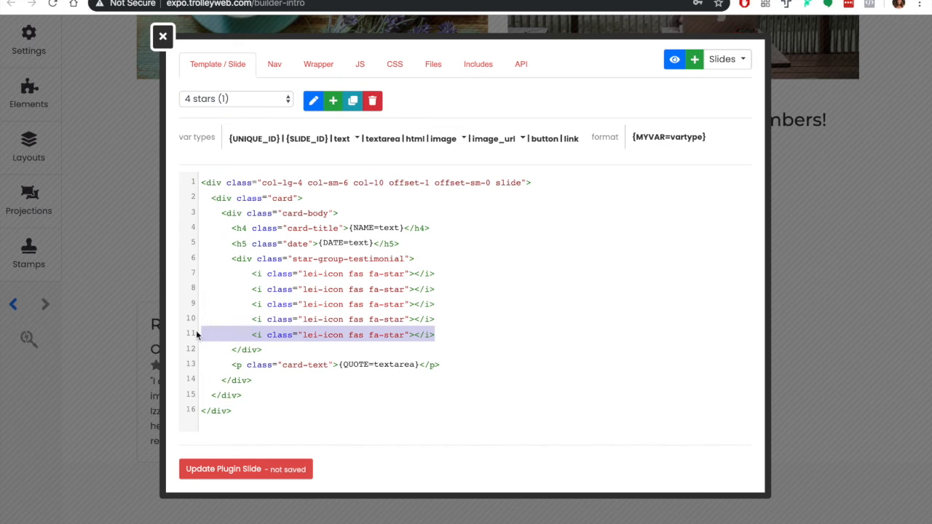
{"action": "key", "text": "BackSpace"}
{"action": "key", "text": "BackSpace"}
{"action": "left_click", "coordinate": [245, 470]}
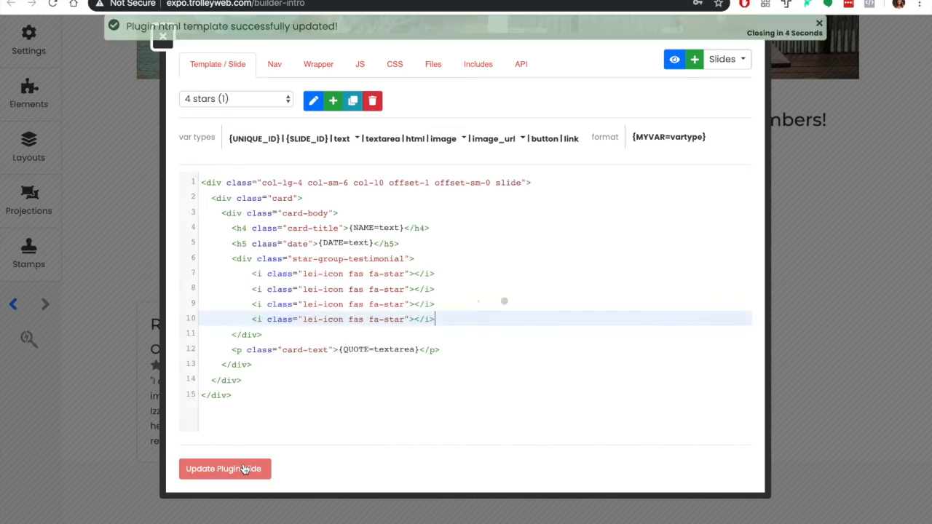
Open the second slide and enter the second reviewer's full name as both its slide title and NAME
{"action": "left_click", "coordinate": [314, 64]}
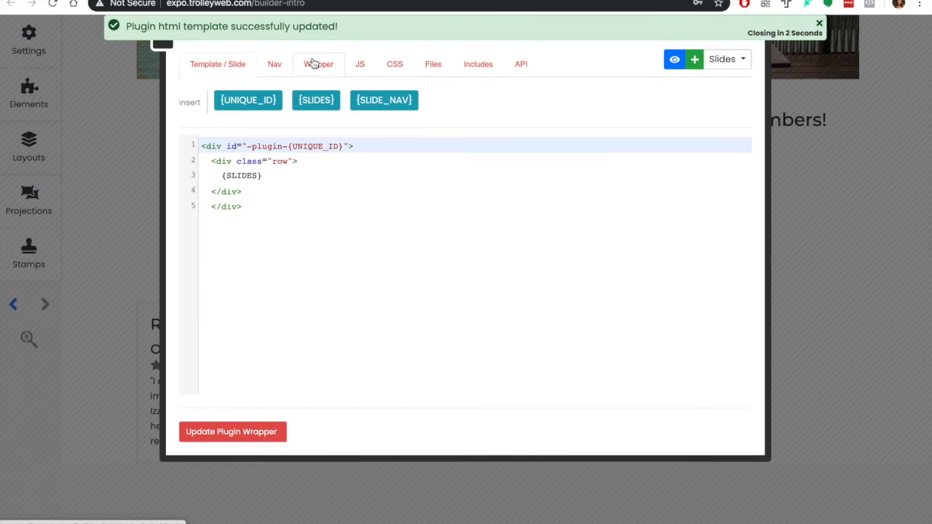
{"action": "left_click", "coordinate": [721, 60]}
{"action": "left_click", "coordinate": [688, 106]}
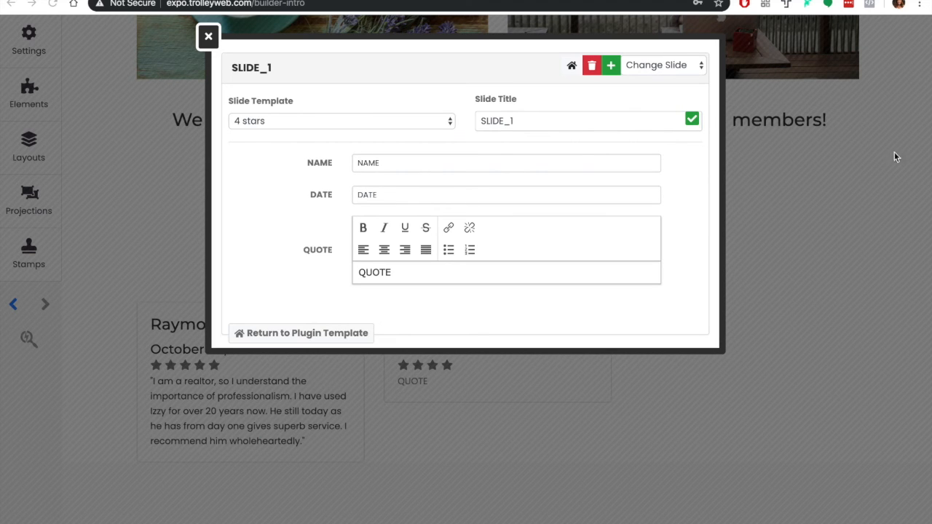
{"action": "triple_click", "coordinate": [604, 123]}
{"action": "left_click", "coordinate": [422, 167]}
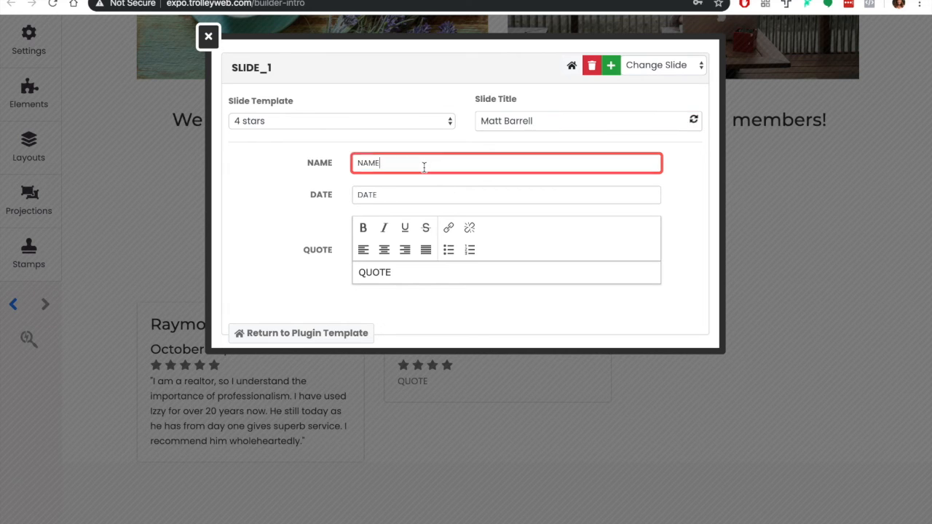
{"action": "key", "text": "Return"}
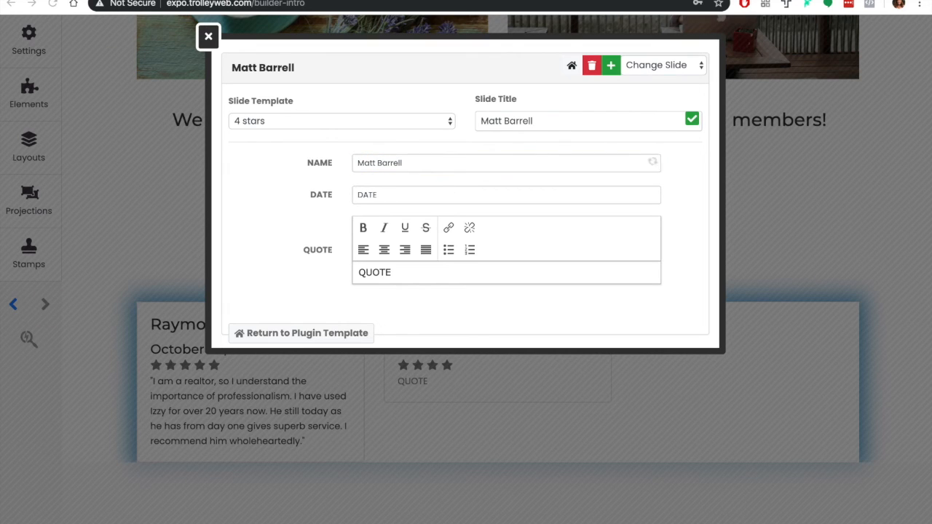
Set the second slide's date to October 26, 2019, replace its quote with the fall cleanup testimonial, save and close the slide editor
{"action": "left_click", "coordinate": [612, 197]}
{"action": "type", "text": "October 26, 2019"}
{"action": "key", "text": "Return"}
{"action": "left_click", "coordinate": [481, 275]}
{"action": "type", "text": "\"Izzy and his assistant did a fall cleanup of our property (clearing leaves, trimming plants, weeding flower beds, and mowing and trimming the grass). He offered a reasonable price, came the same week, and everything looks great! Thank you!\""}
{"action": "left_click", "coordinate": [692, 119]}
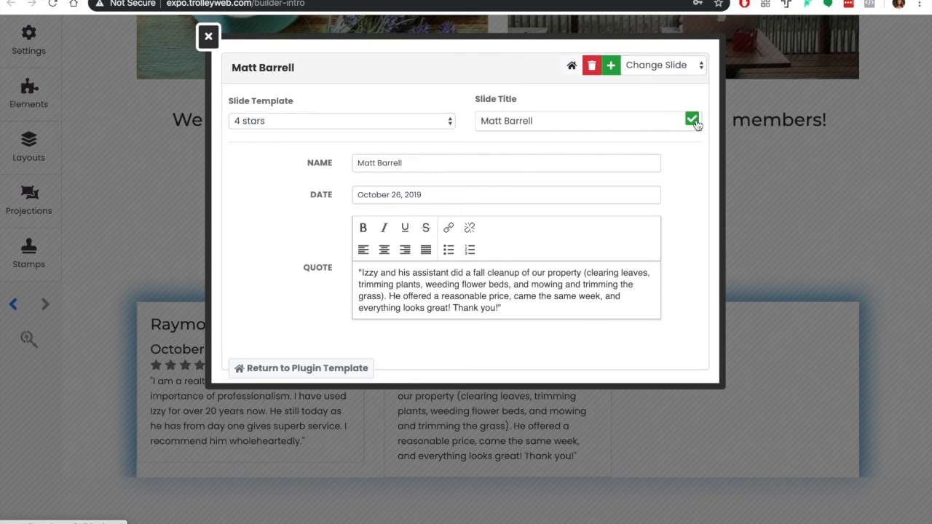
{"action": "left_click", "coordinate": [208, 36]}
{"action": "scroll", "coordinate": [258, 349], "scroll_direction": "down", "scroll_amount": 2}
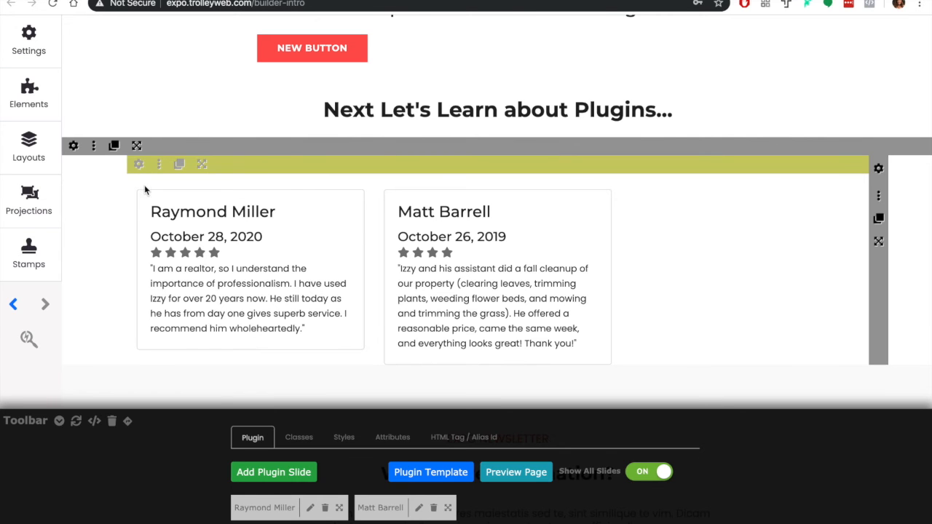
Paste the card, date and green star styling into the testimonial plugin's CSS, save and close it, and move the second slide before the first
{"action": "left_click", "coordinate": [160, 201]}
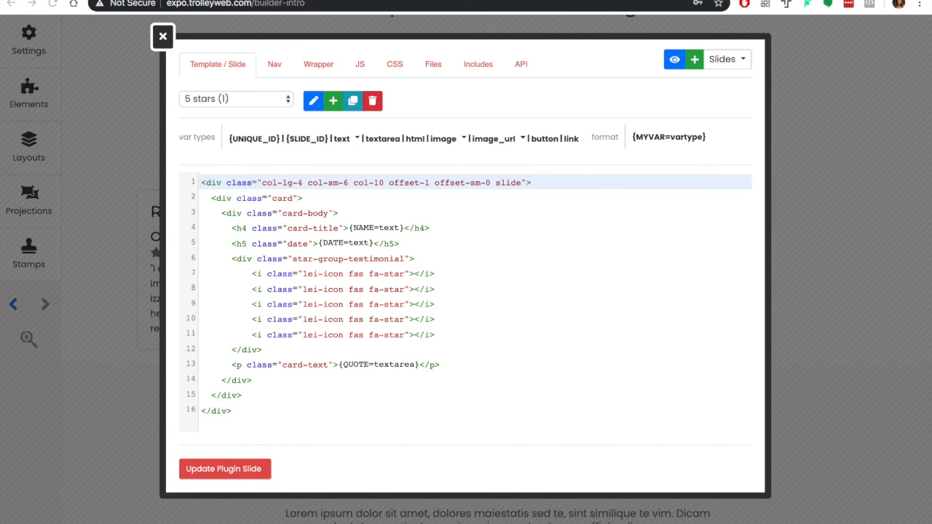
{"action": "left_click", "coordinate": [402, 67]}
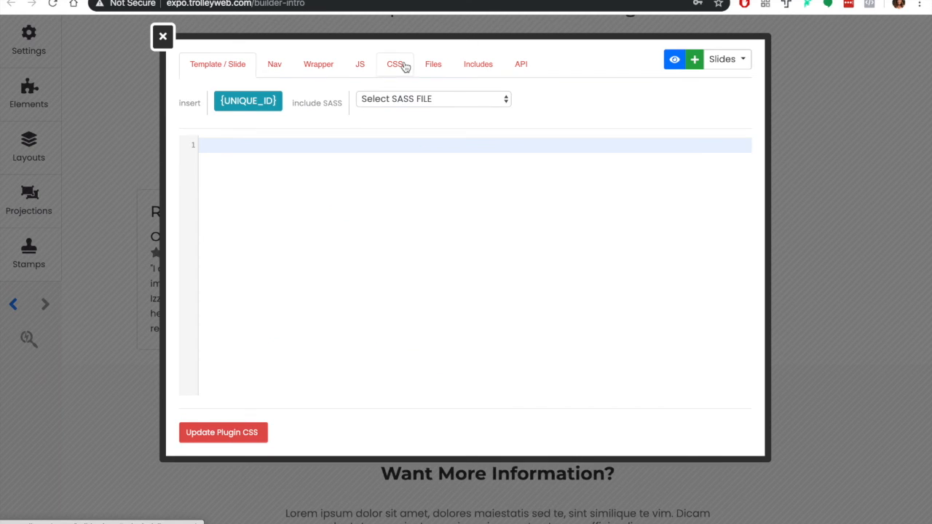
{"action": "key", "text": "ctrl+v"}
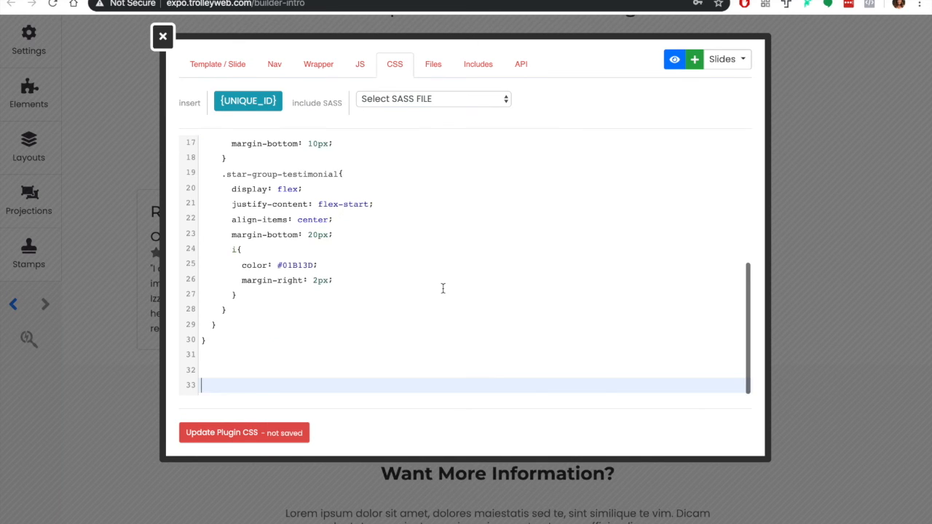
{"action": "scroll", "coordinate": [443, 288], "scroll_direction": "up", "scroll_amount": 5}
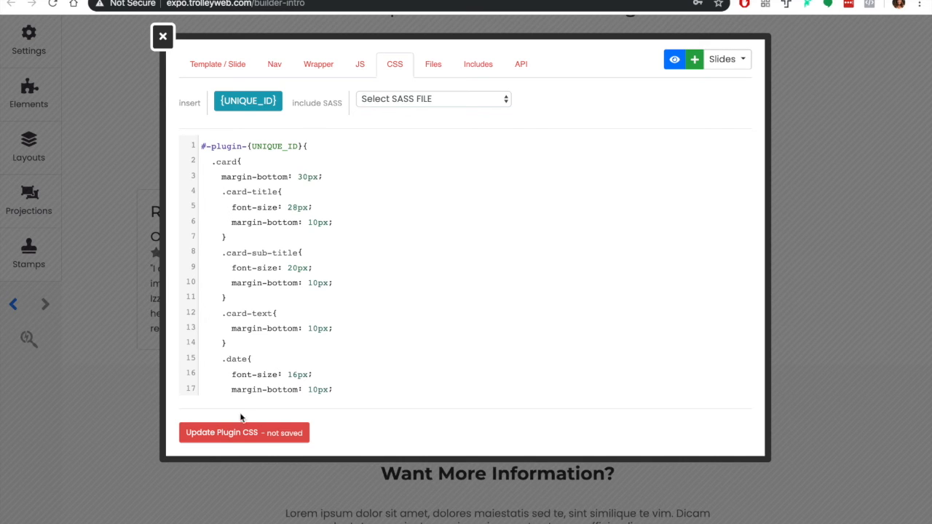
{"action": "left_click", "coordinate": [241, 433]}
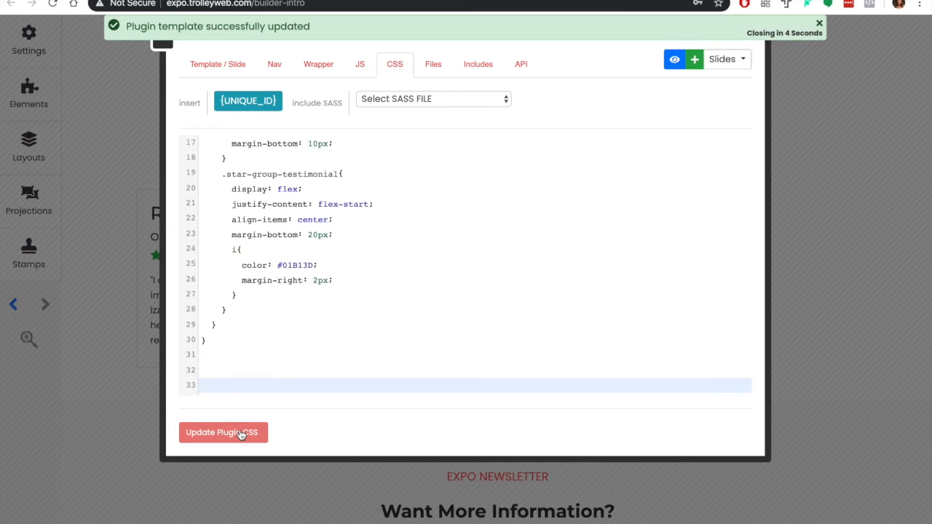
{"action": "left_click", "coordinate": [159, 46]}
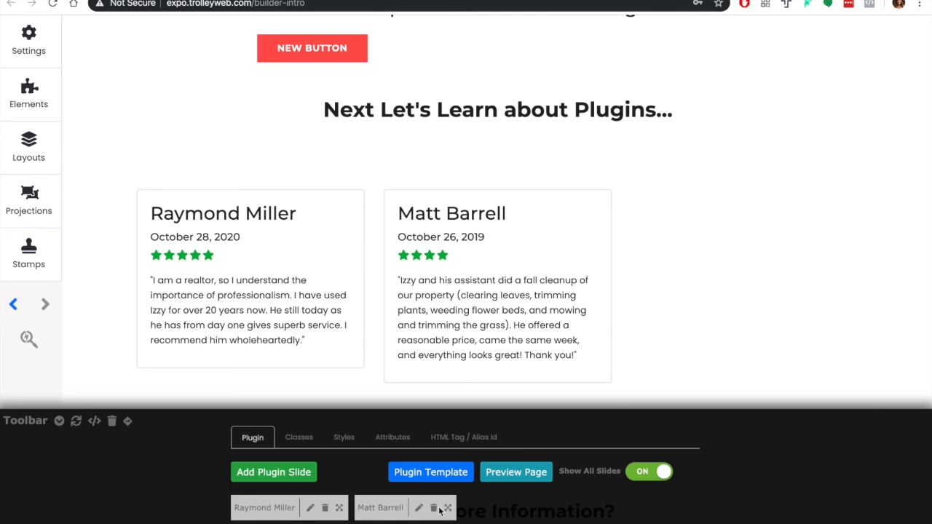
{"action": "left_click_drag", "start_coordinate": [446, 509], "coordinate": [277, 508]}
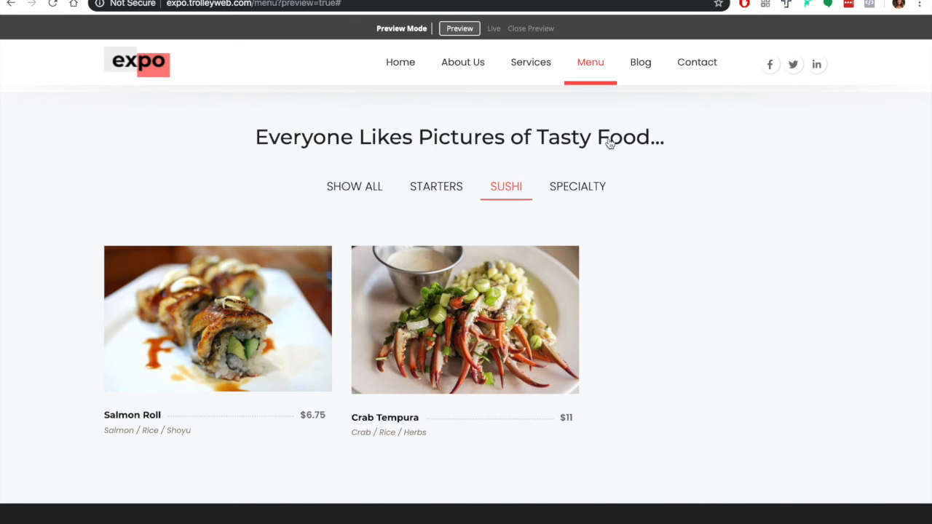
Check the category filters on the previewed menu page by showing Starters, all items and Specialty
{"action": "left_click", "coordinate": [444, 189]}
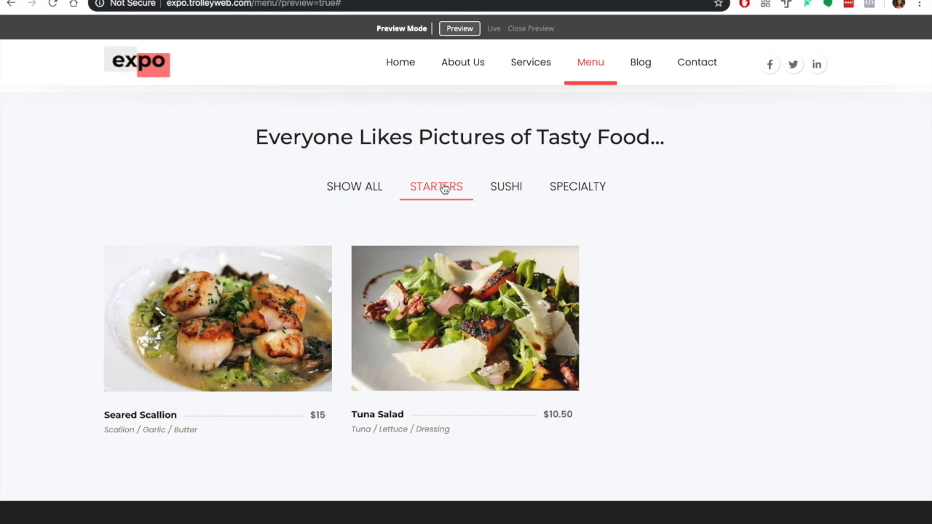
{"action": "left_click", "coordinate": [375, 194]}
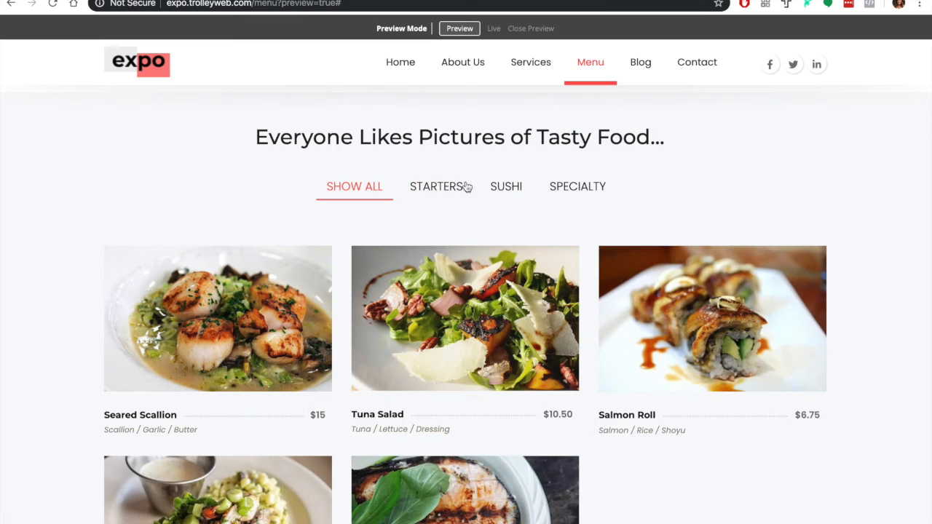
{"action": "left_click", "coordinate": [580, 189]}
{"action": "scroll", "coordinate": [581, 191], "scroll_direction": "down", "scroll_amount": 1}
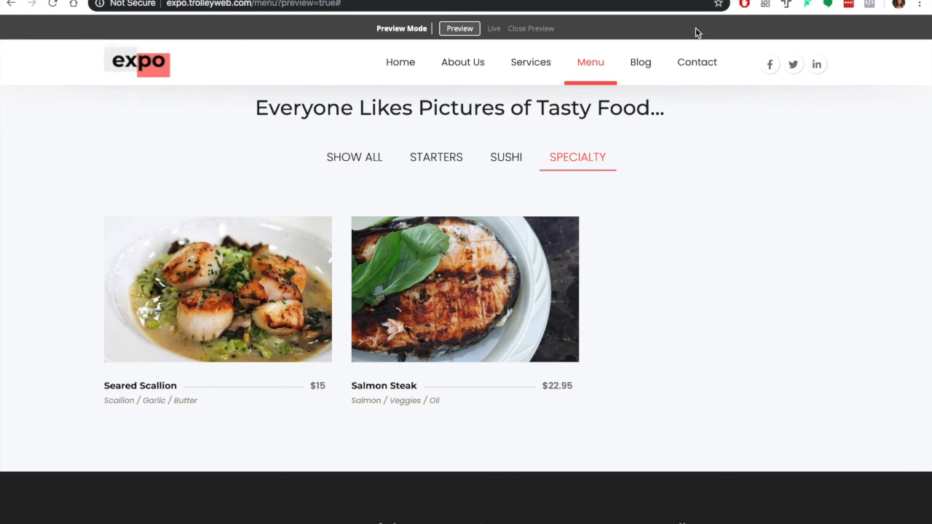
Open the menu plugin's template in the page builder, examine the Seared Scallion2 slide's categories and fields, and return to the template
{"action": "left_click", "coordinate": [701, 0]}
{"action": "scroll", "coordinate": [478, 176], "scroll_direction": "down", "scroll_amount": 1}
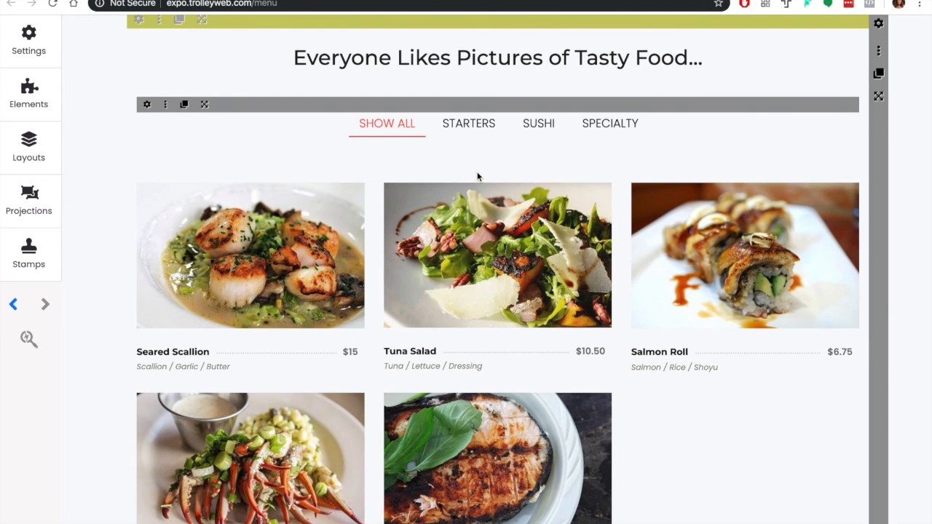
{"action": "left_click", "coordinate": [166, 104]}
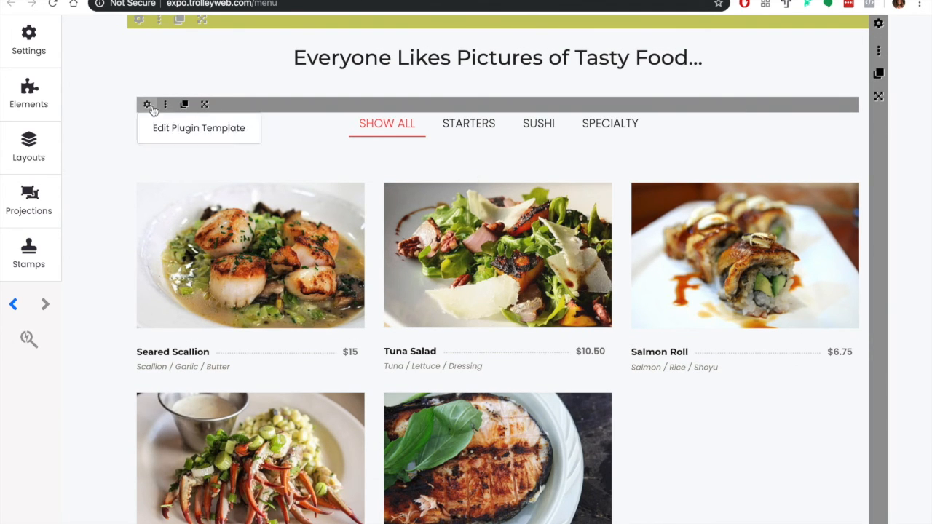
{"action": "left_click", "coordinate": [163, 129]}
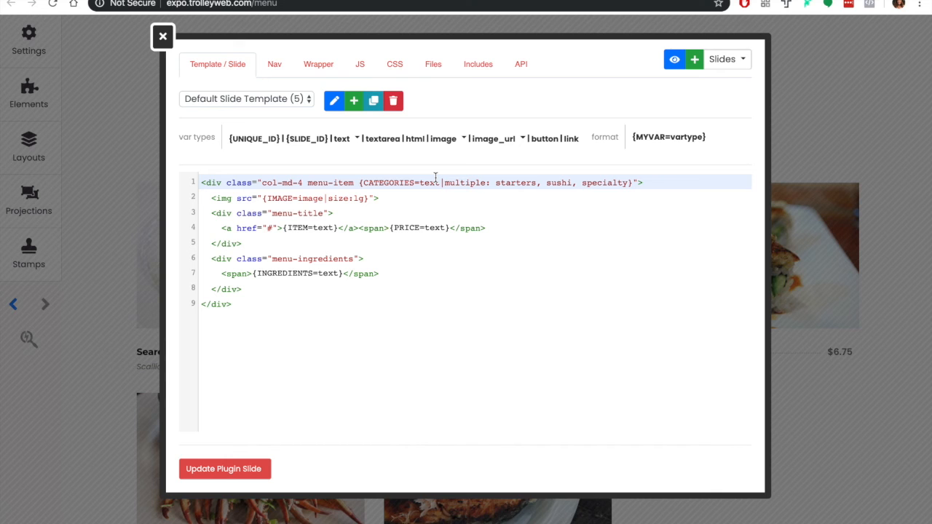
{"action": "left_click", "coordinate": [721, 61]}
{"action": "left_click", "coordinate": [718, 83]}
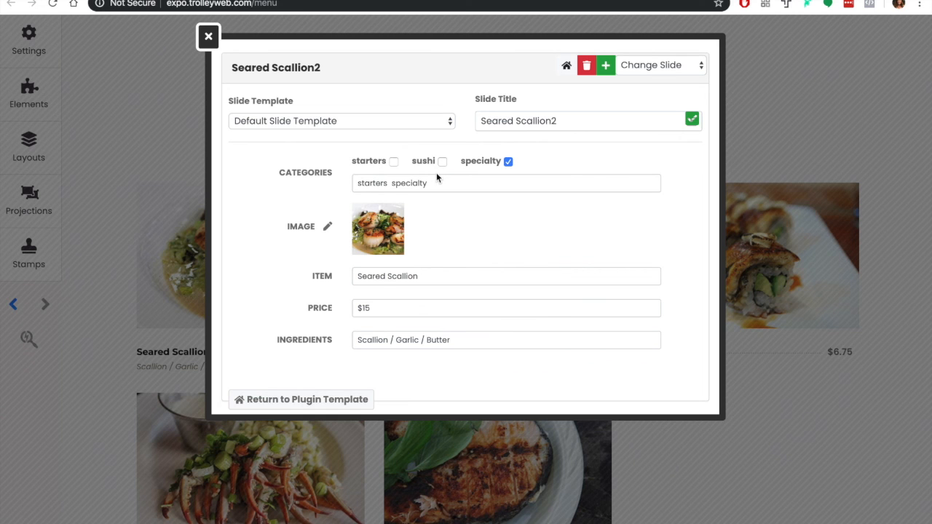
{"action": "left_click", "coordinate": [306, 398]}
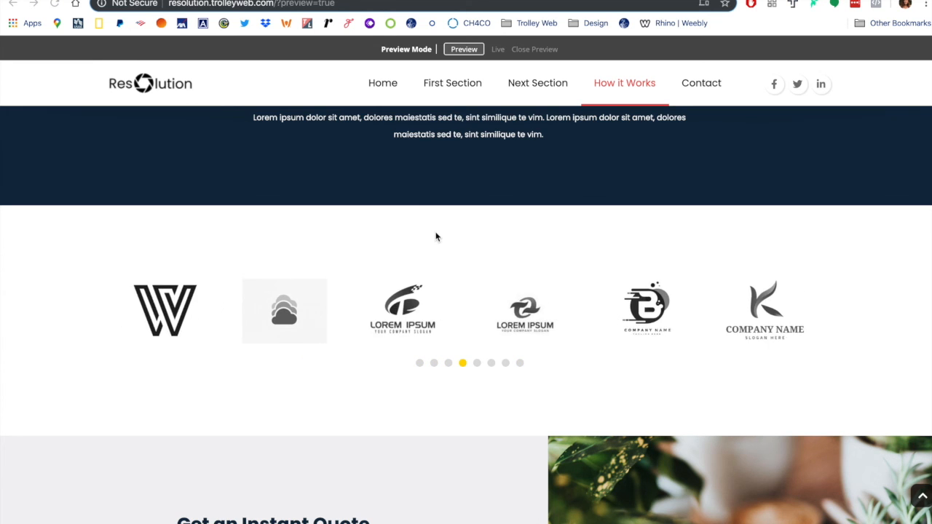
Switch to the Resolution site and examine its uploaded assets and the clients carousel plugin's slide template, wrapper, files, JS and includes
{"action": "left_click", "coordinate": [64, 0]}
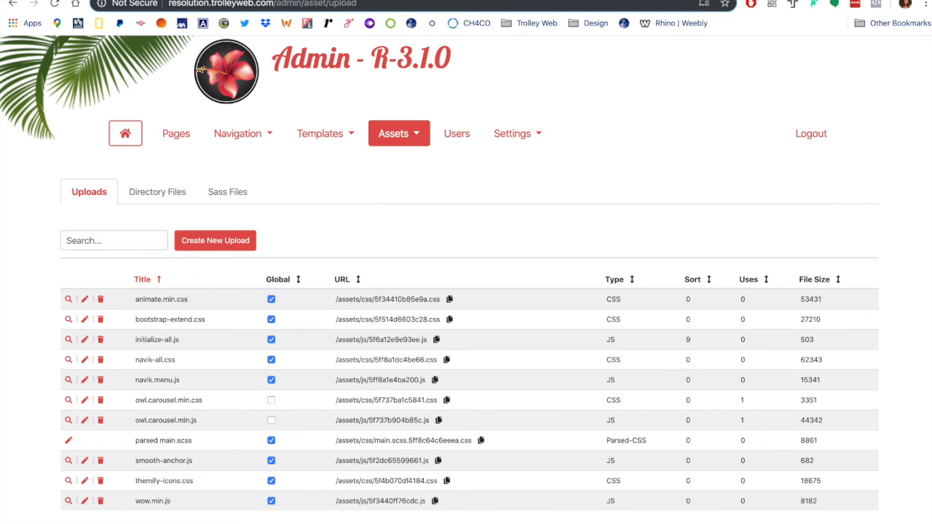
{"action": "left_click", "coordinate": [324, 0]}
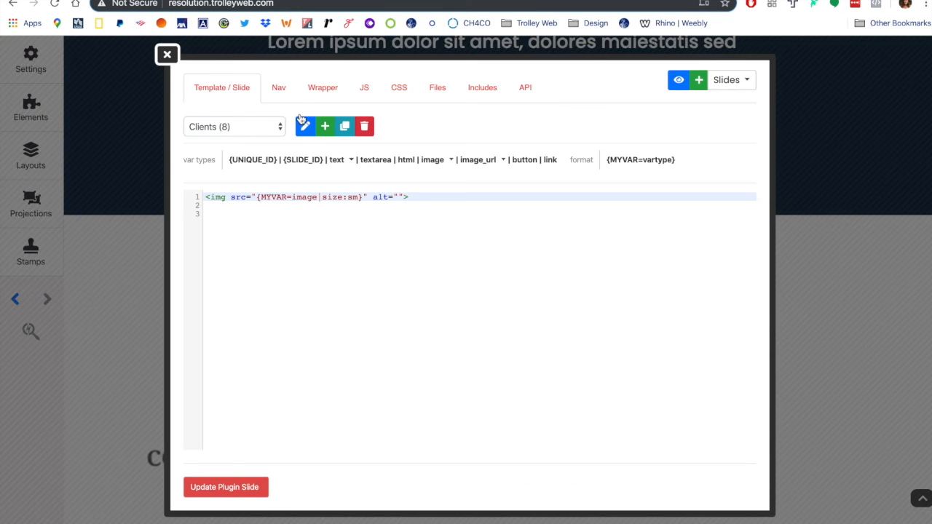
{"action": "left_click", "coordinate": [246, 93]}
{"action": "left_click", "coordinate": [323, 89]}
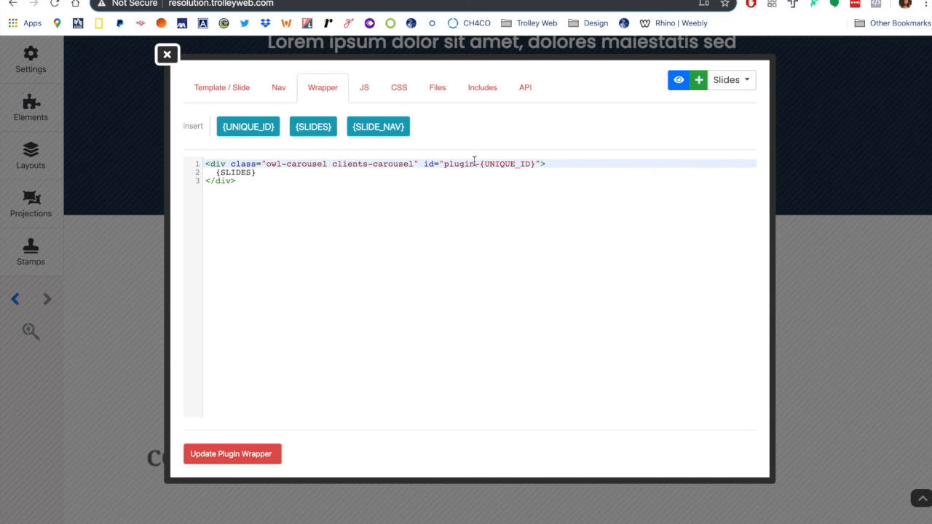
{"action": "left_click", "coordinate": [430, 89]}
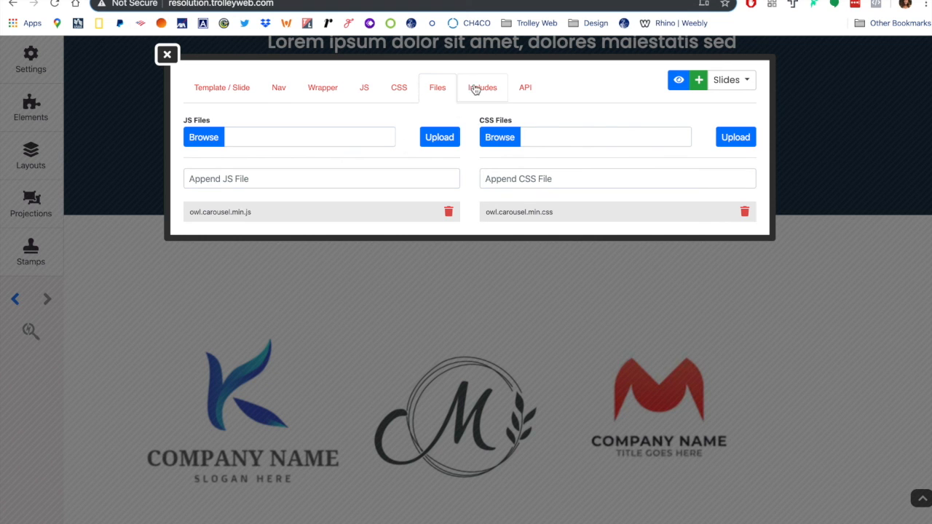
{"action": "left_click", "coordinate": [370, 93]}
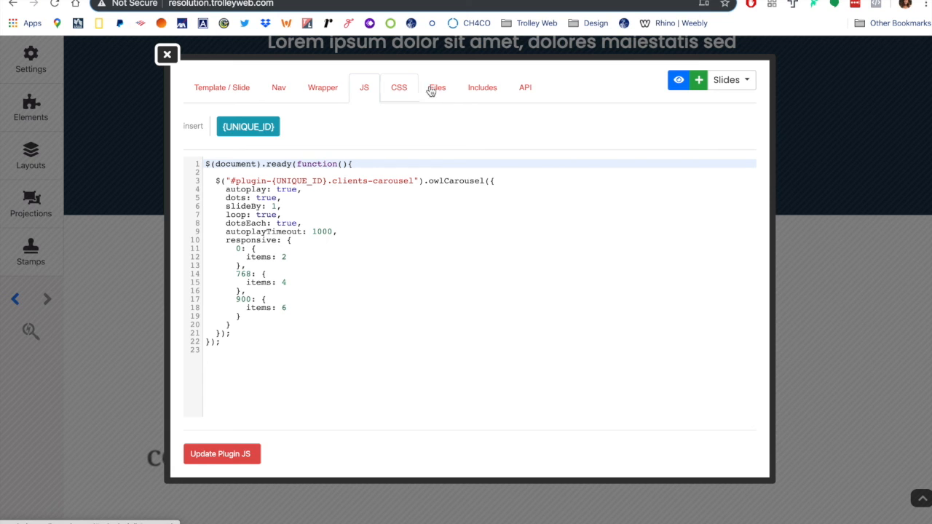
{"action": "left_click", "coordinate": [480, 87]}
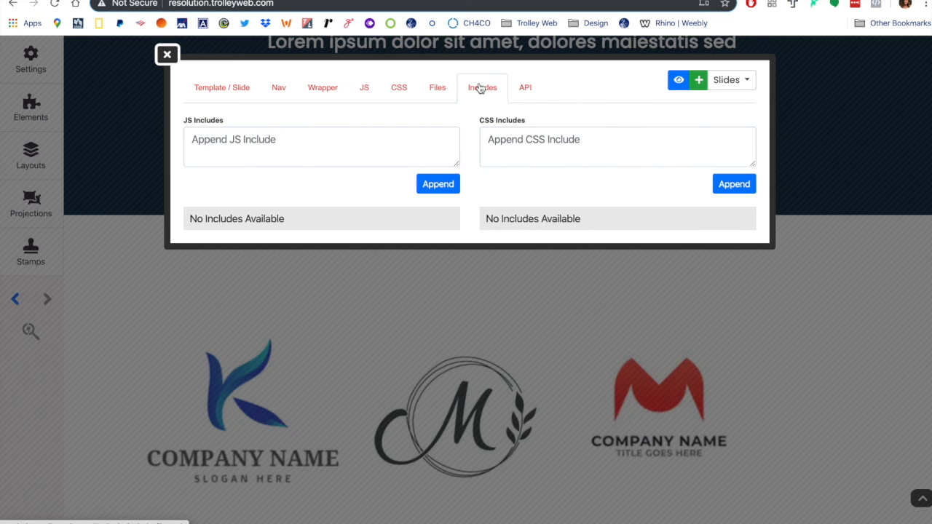